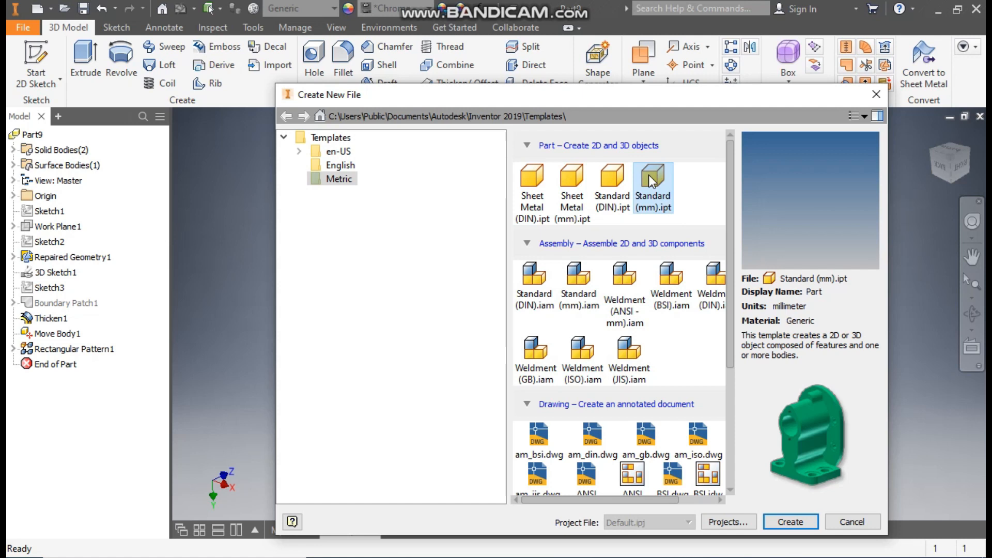
Create a new part from the Standard (mm).ipt template and start a 2D sketch on the XZ plane.
{"action": "left_click", "coordinate": [789, 521]}
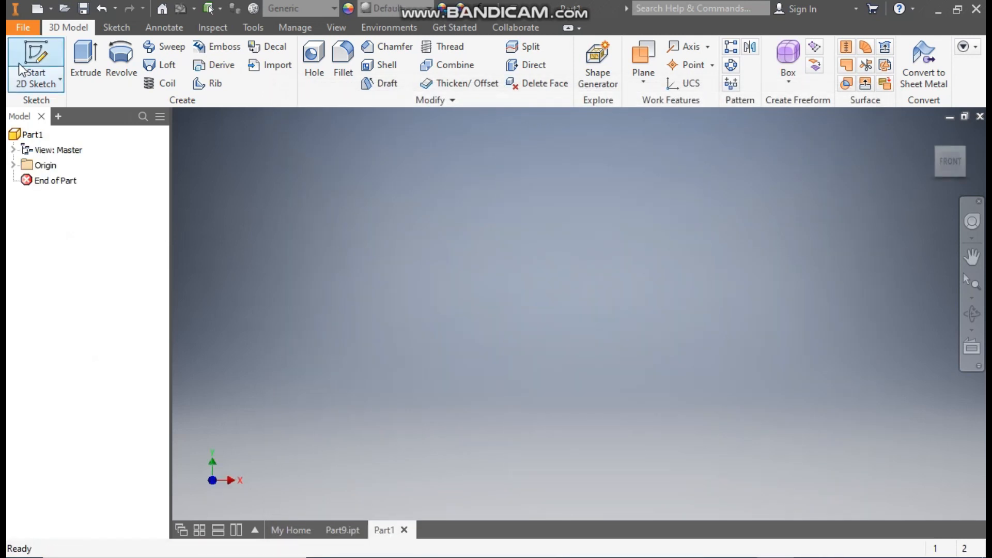
{"action": "left_click", "coordinate": [33, 51]}
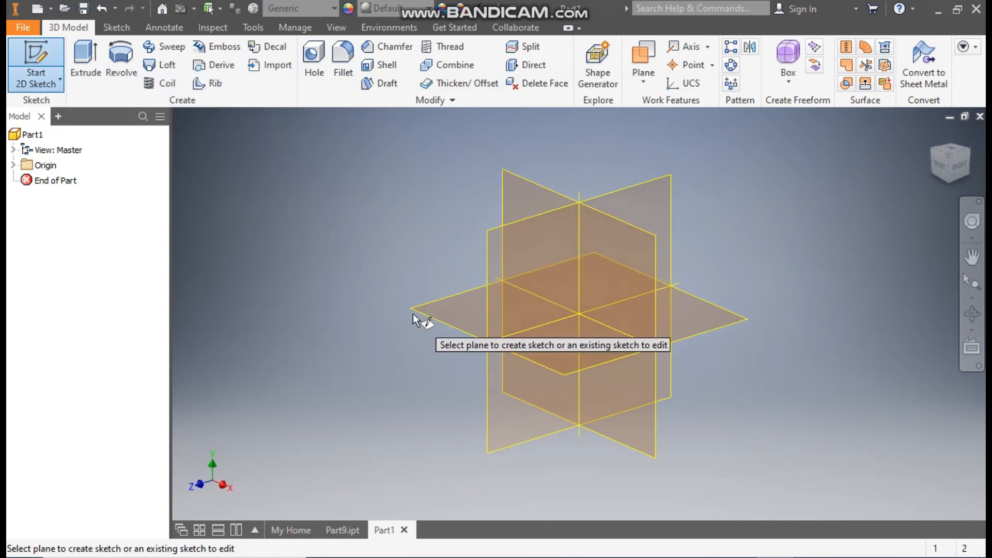
{"action": "left_click", "coordinate": [471, 302]}
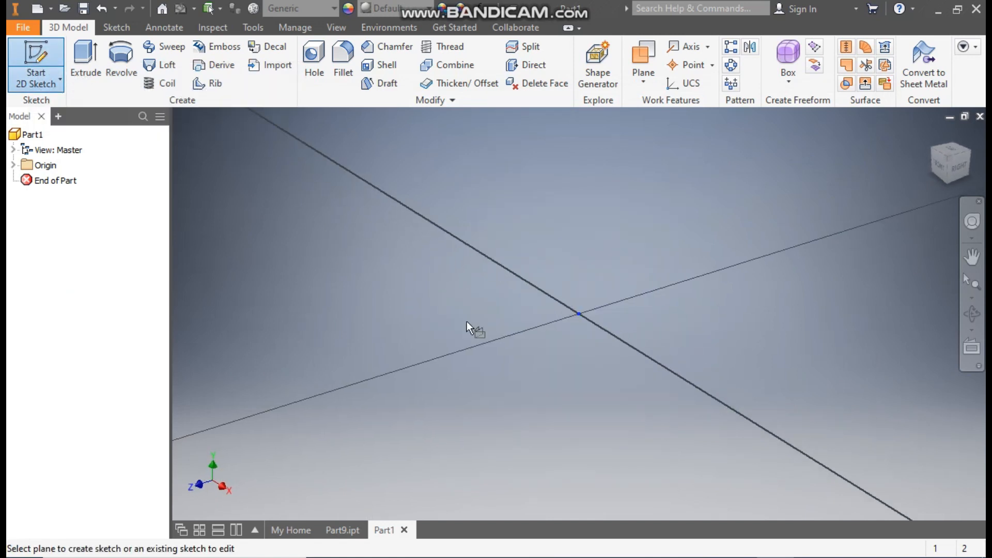
{"action": "left_click", "coordinate": [966, 134]}
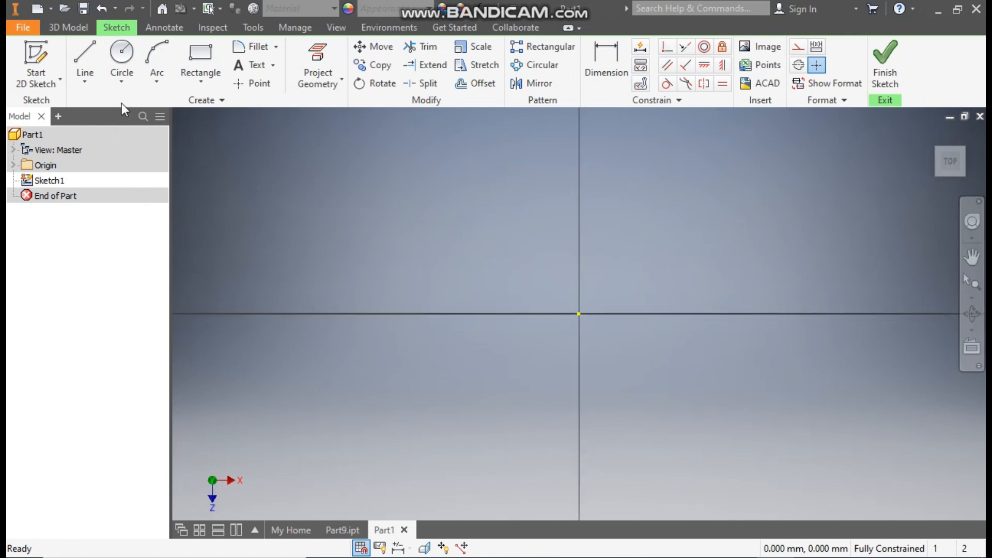
Draw a center-point circle with a 40 mm diameter at the sketch origin.
{"action": "left_click", "coordinate": [130, 81]}
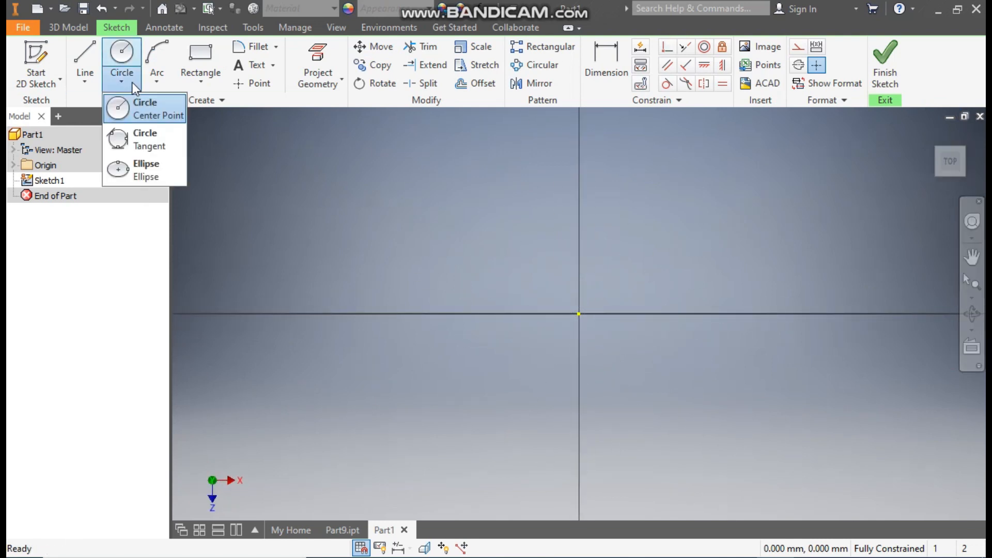
{"action": "left_click", "coordinate": [145, 113]}
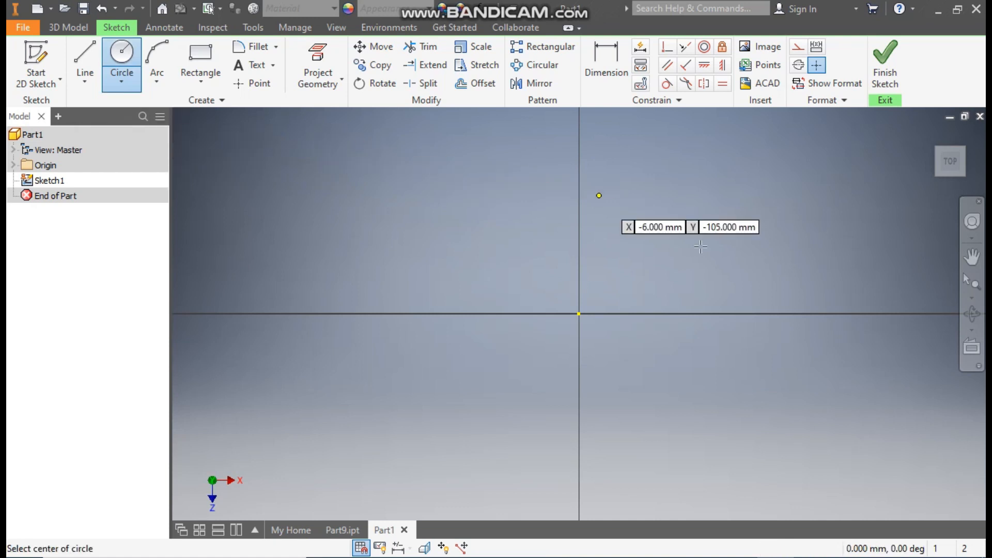
{"action": "left_click", "coordinate": [579, 313]}
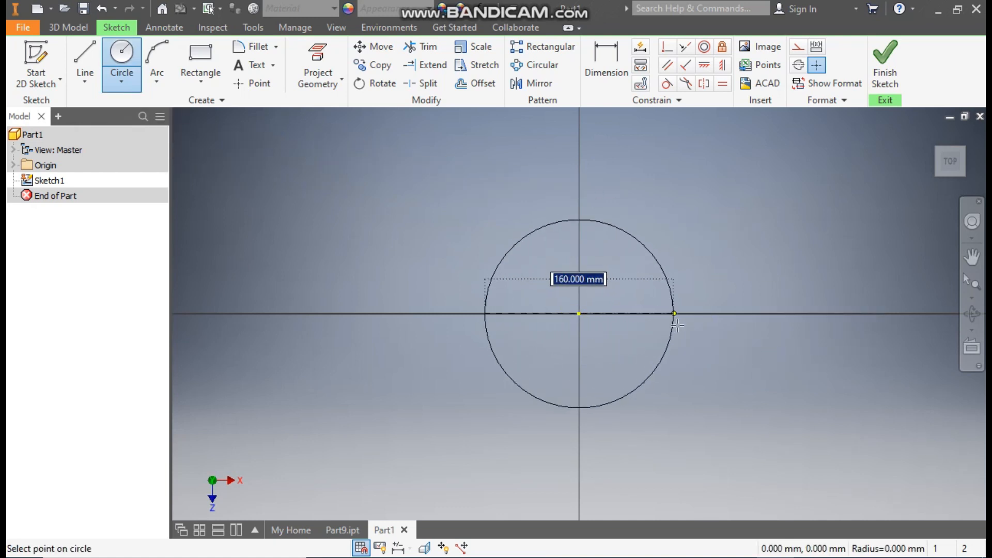
{"action": "type", "text": "40"}
{"action": "key", "text": "Return"}
{"action": "scroll", "coordinate": [545, 334], "scroll_direction": "up", "scroll_amount": 3}
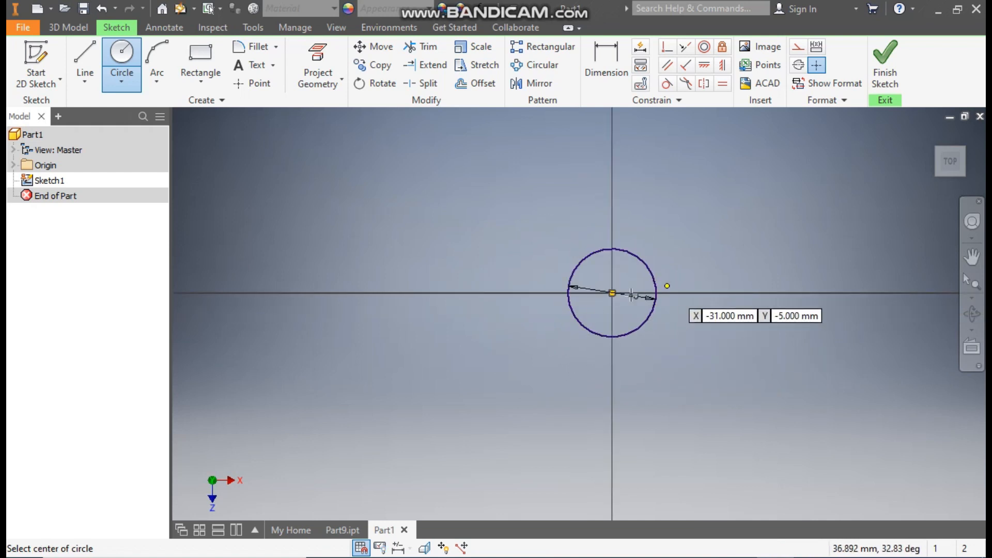
Draw a second circle with a 50 mm diameter, concentric with the 40 mm circle.
{"action": "left_click", "coordinate": [612, 293]}
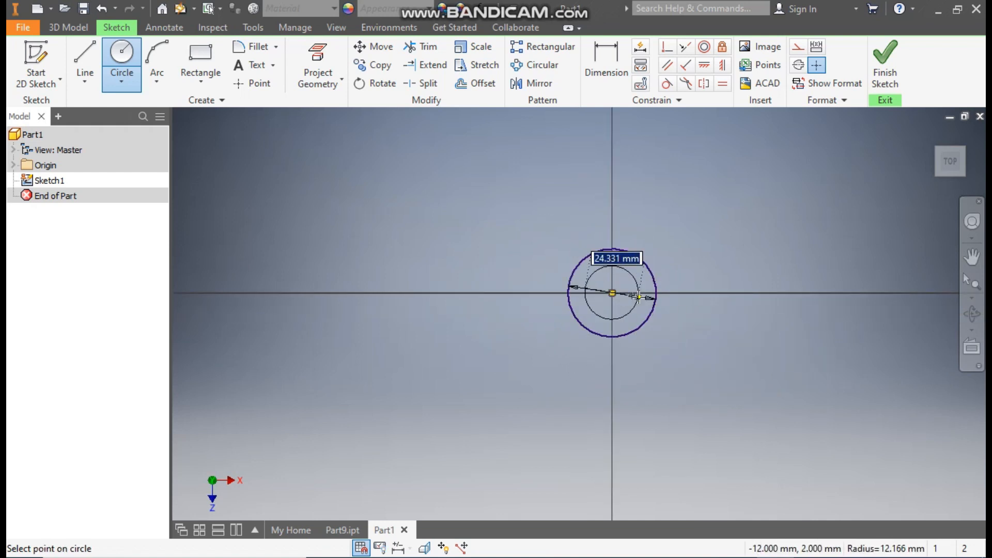
{"action": "type", "text": "50"}
{"action": "key", "text": "Return"}
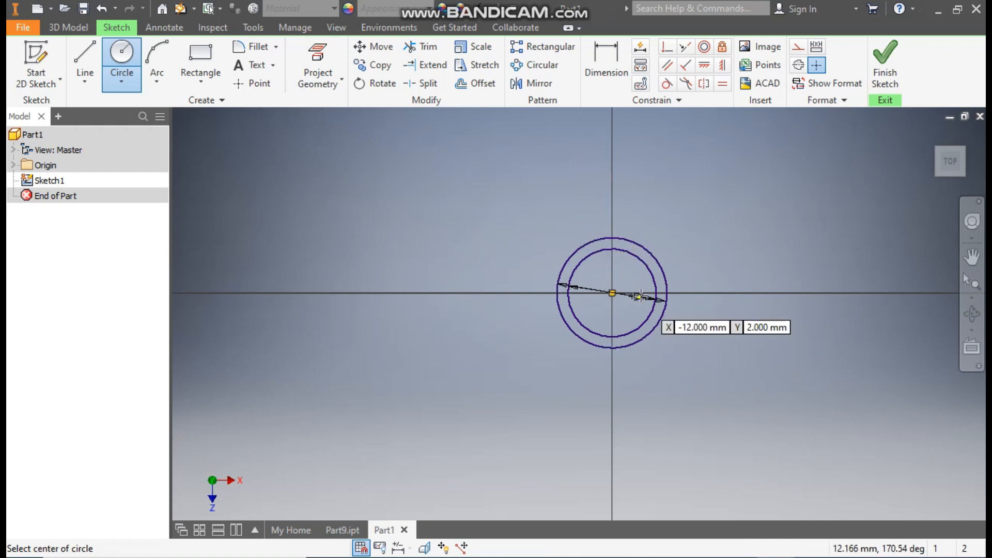
{"action": "scroll", "coordinate": [651, 262], "scroll_direction": "up", "scroll_amount": 3}
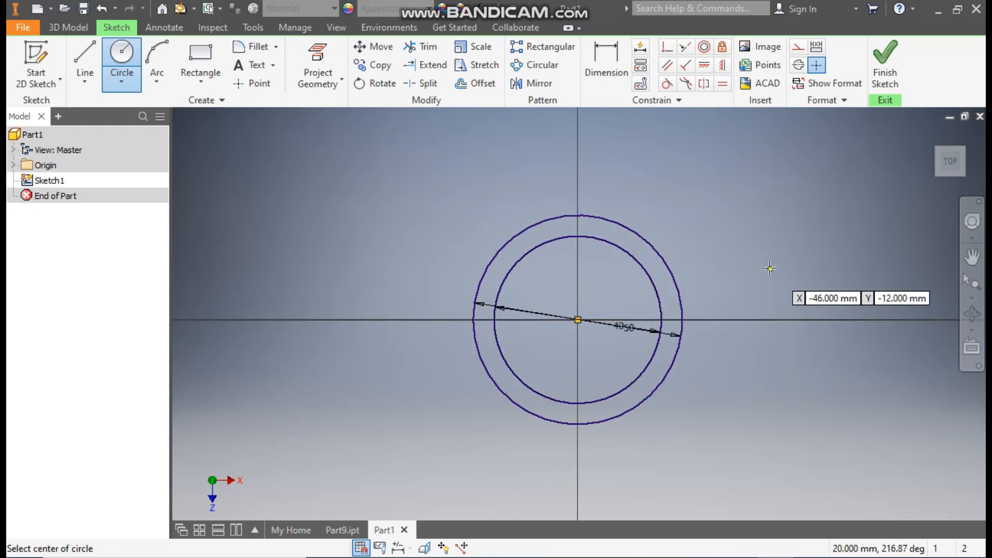
{"action": "key", "text": "Escape"}
Convert both circles to construction geometry and place a sketch point on each, right of centre near the horizontal axis.
{"action": "left_click_drag", "start_coordinate": [761, 187], "coordinate": [371, 493]}
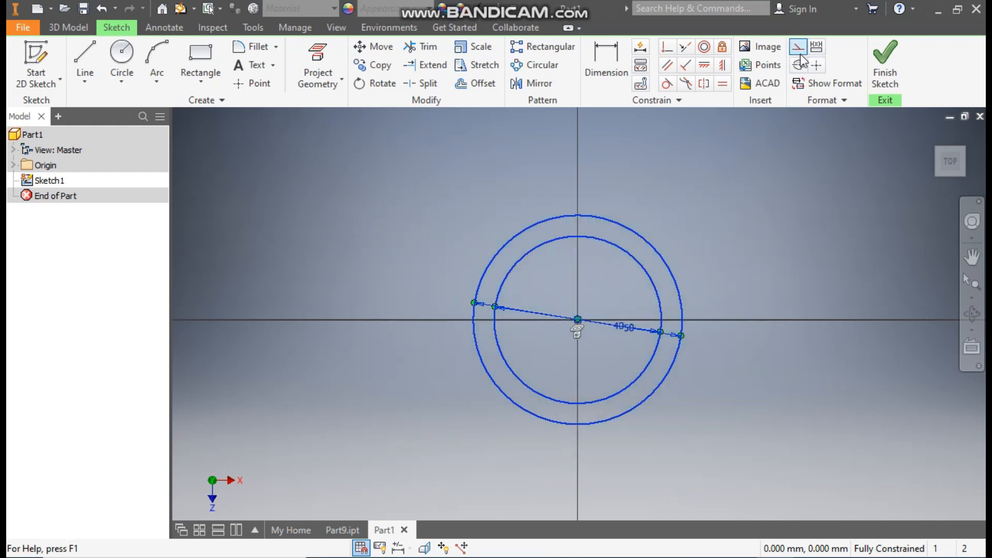
{"action": "left_click", "coordinate": [799, 49]}
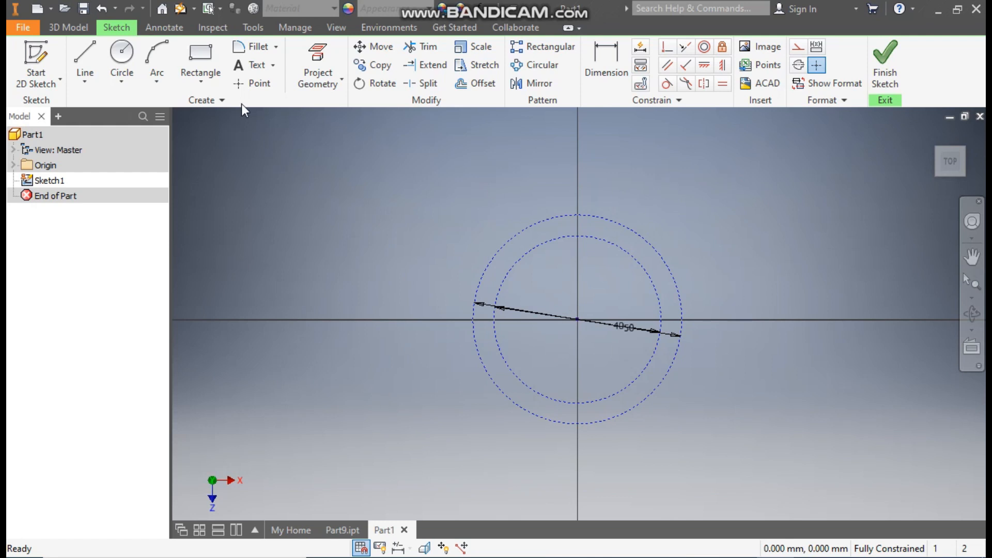
{"action": "left_click", "coordinate": [253, 87]}
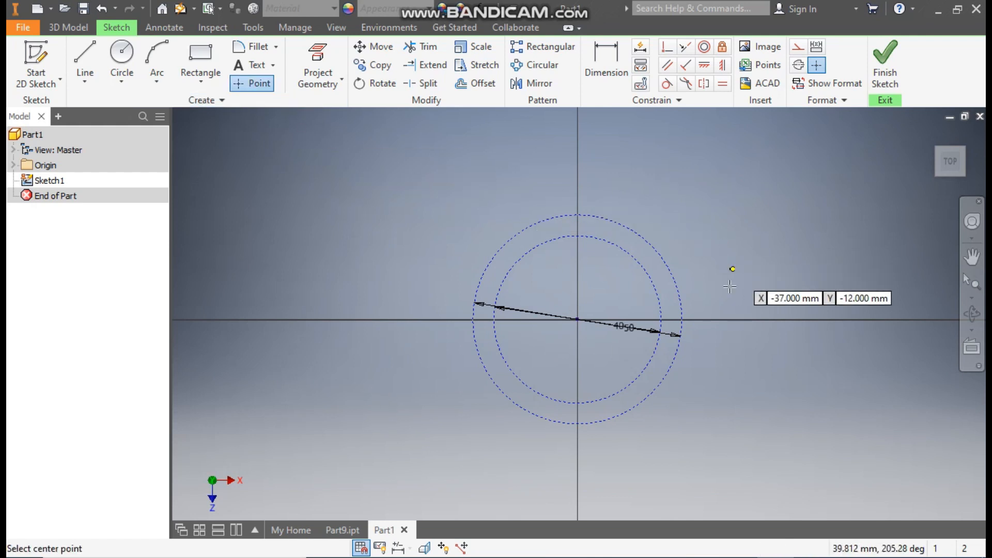
{"action": "left_click", "coordinate": [661, 320]}
{"action": "left_click", "coordinate": [682, 319]}
{"action": "key", "text": "Escape"}
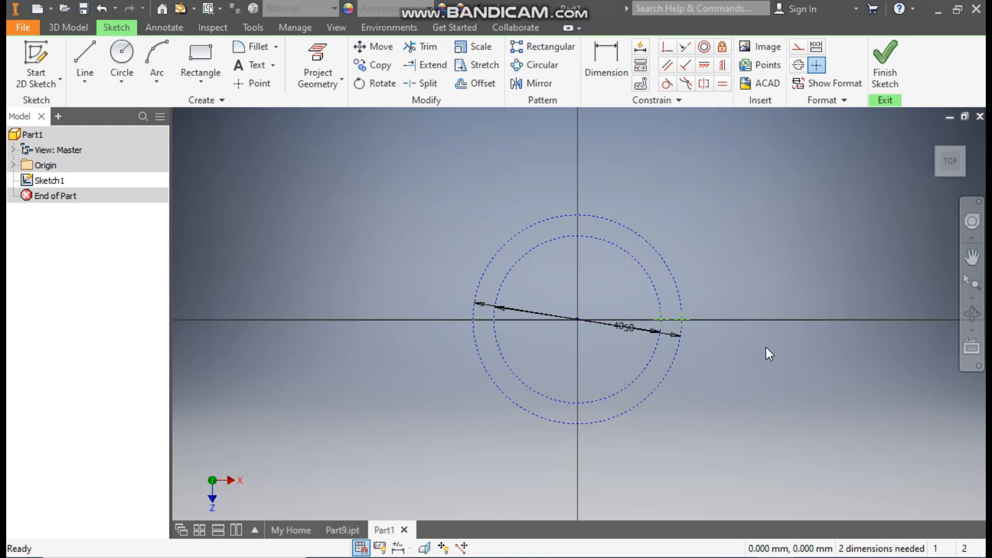
Constrain the two sketch points horizontally to each other and to the circles' centre point.
{"action": "left_click", "coordinate": [707, 67]}
{"action": "left_click", "coordinate": [658, 320]}
{"action": "left_click", "coordinate": [682, 320]}
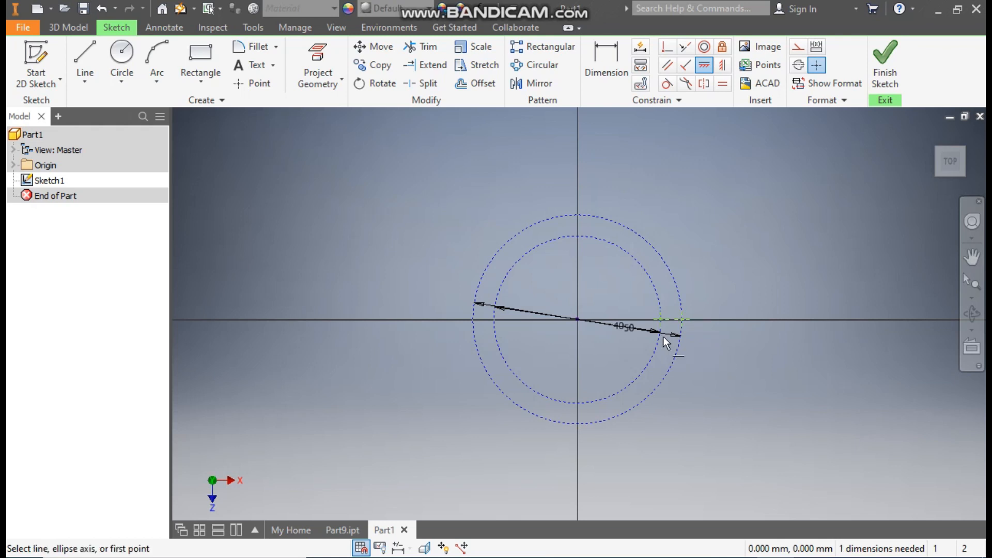
{"action": "left_click", "coordinate": [660, 320]}
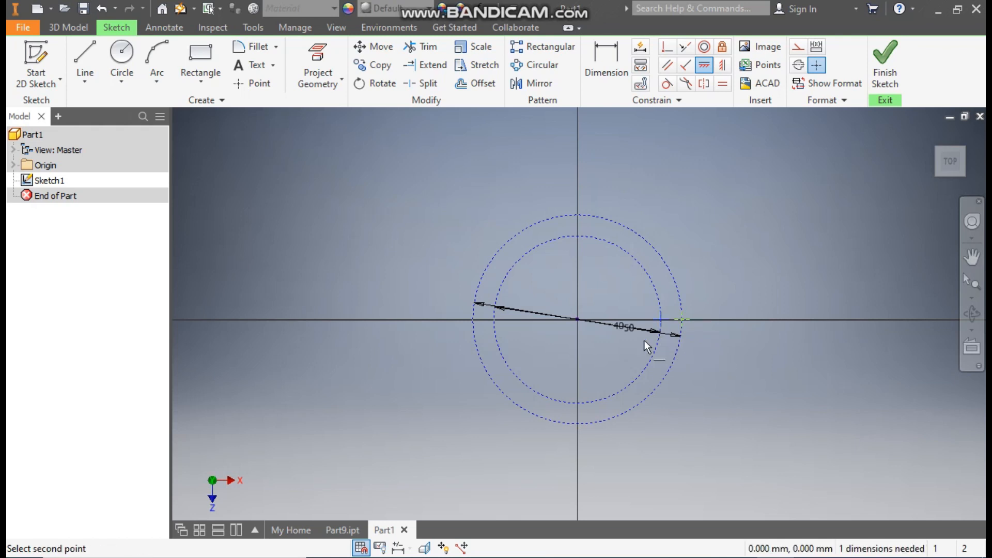
{"action": "left_click", "coordinate": [578, 319]}
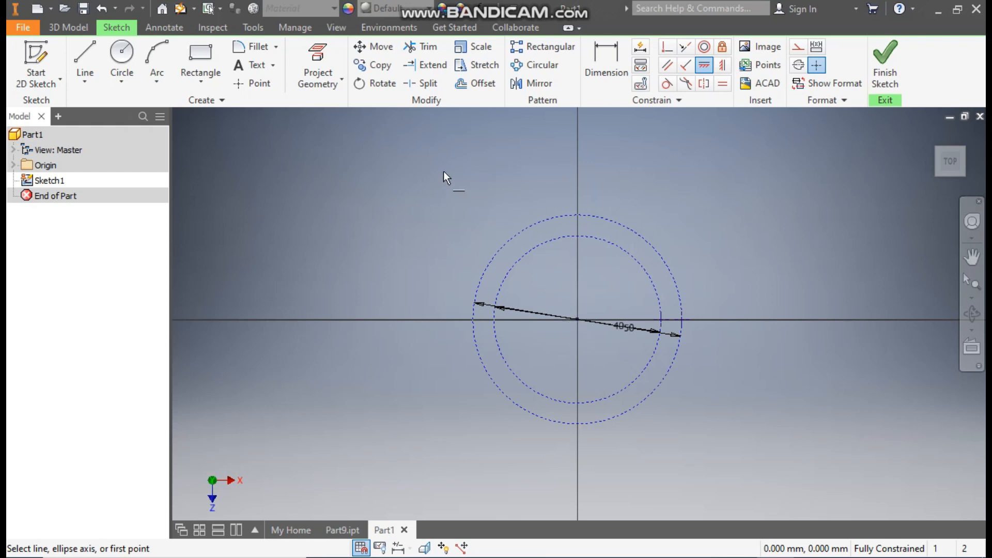
Circular-pattern the two points into 10 instances over 360 degrees around the circles' centre, and finish the sketch.
{"action": "left_click", "coordinate": [546, 67]}
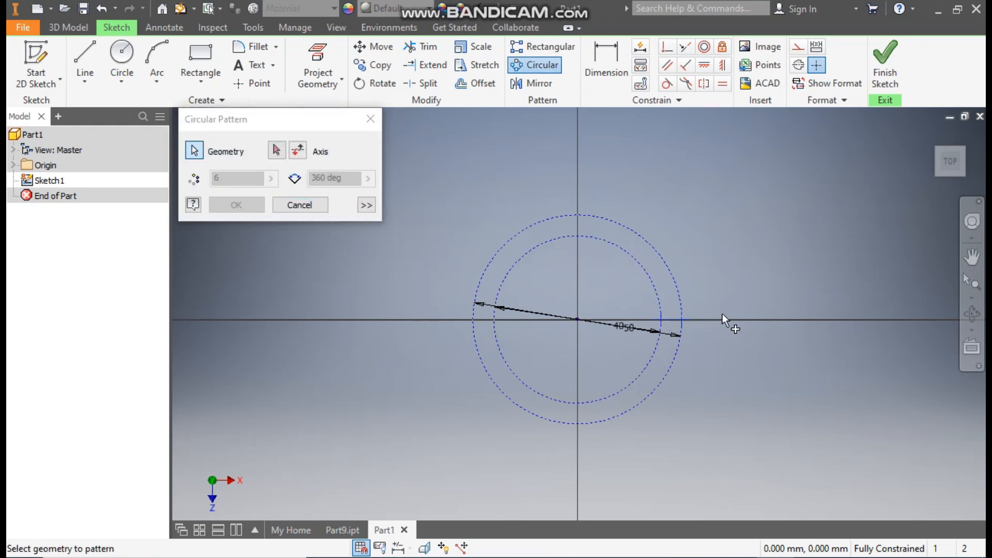
{"action": "left_click", "coordinate": [277, 151]}
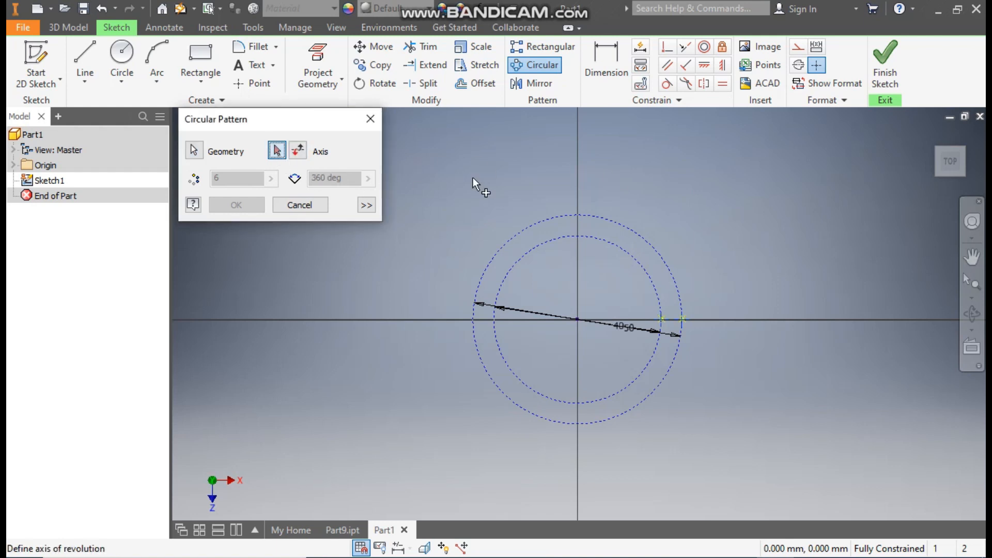
{"action": "left_click", "coordinate": [626, 227]}
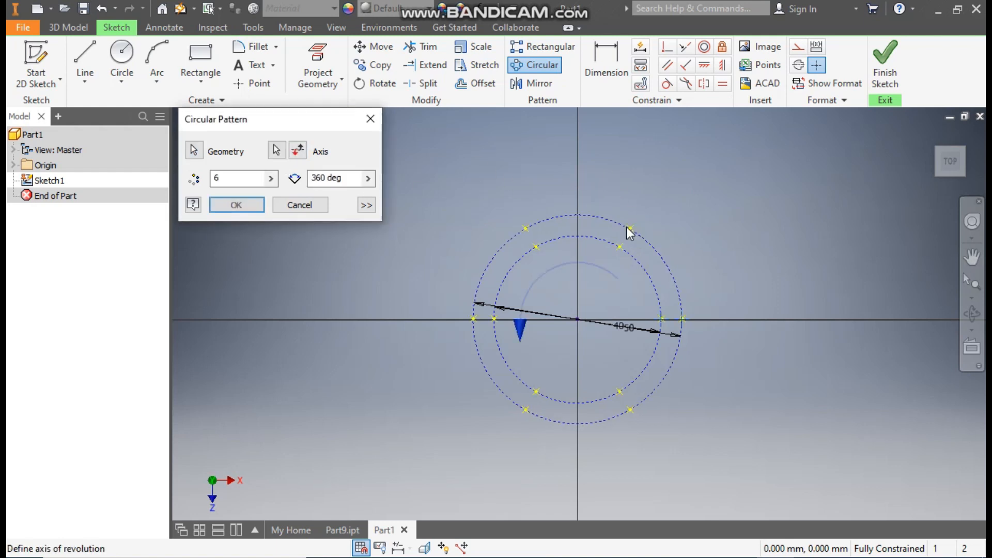
{"action": "double_click", "coordinate": [221, 179]}
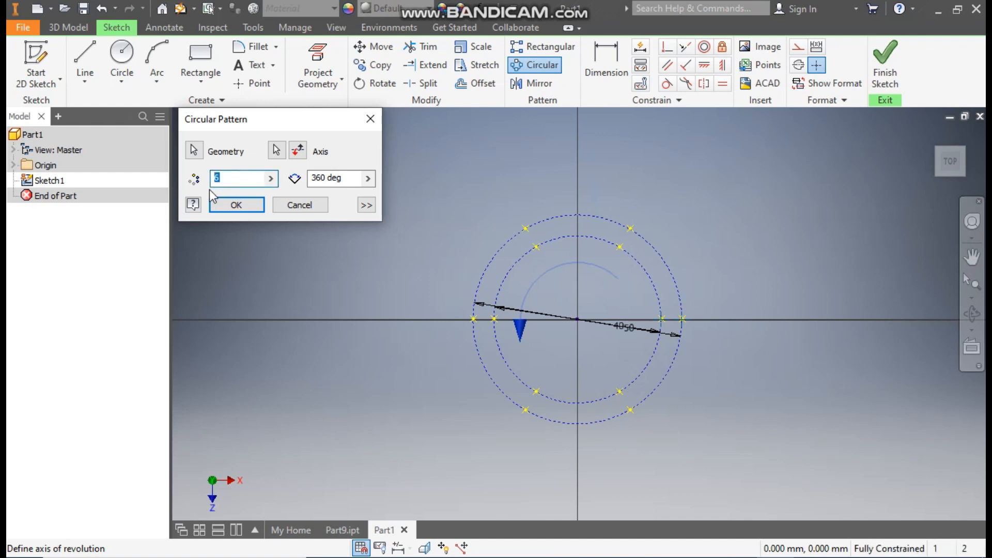
{"action": "type", "text": "10"}
{"action": "left_click", "coordinate": [227, 205]}
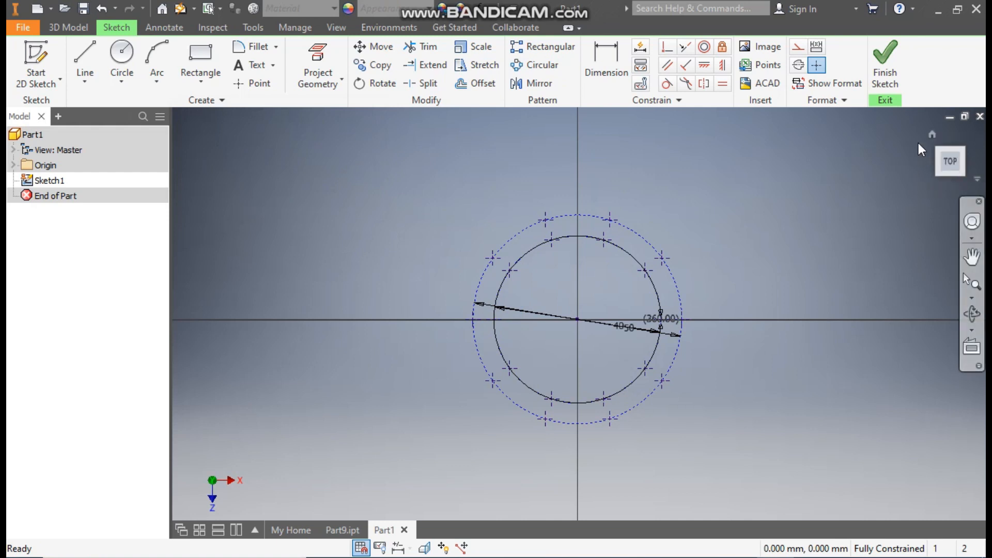
{"action": "left_click", "coordinate": [885, 62]}
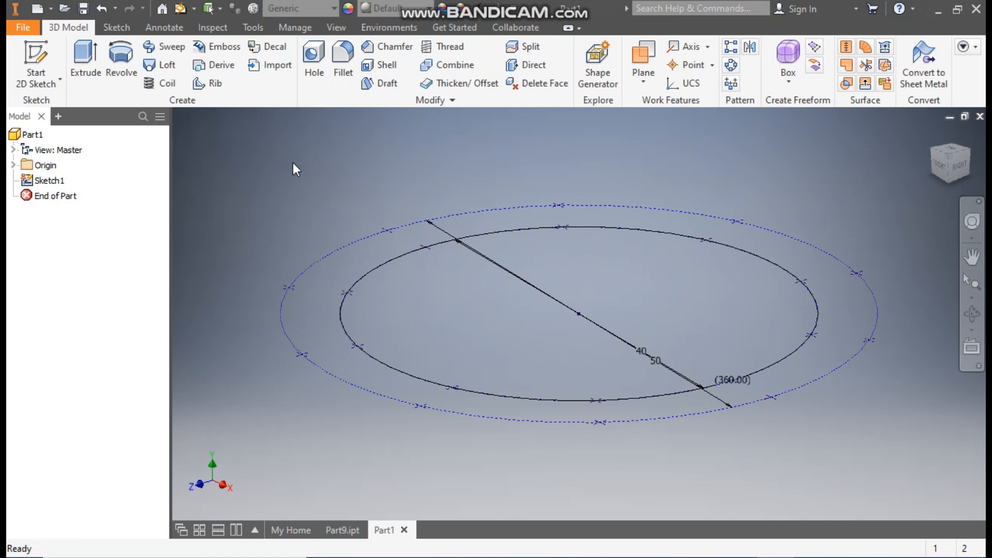
Create a work plane offset 5 mm above the XZ plane.
{"action": "left_click", "coordinate": [643, 85]}
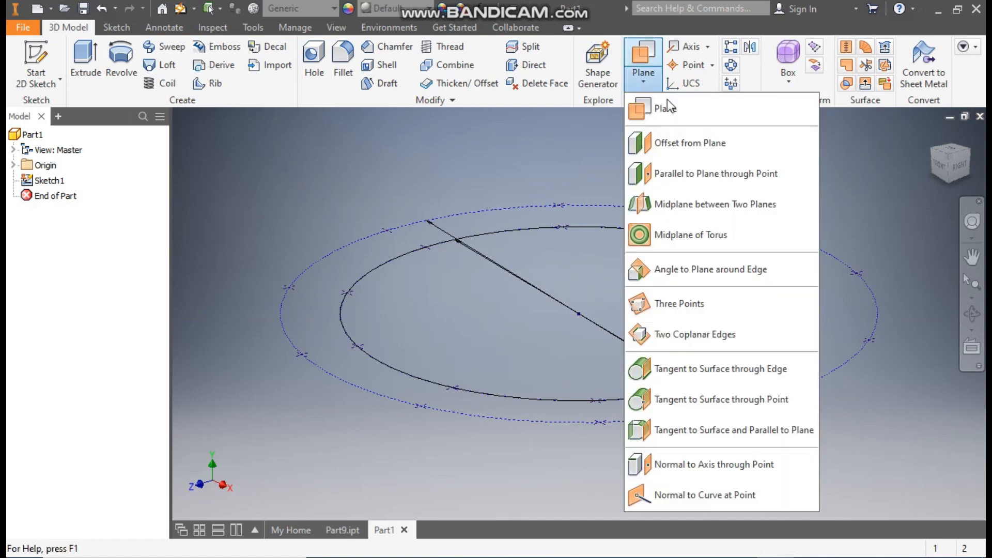
{"action": "left_click", "coordinate": [694, 143]}
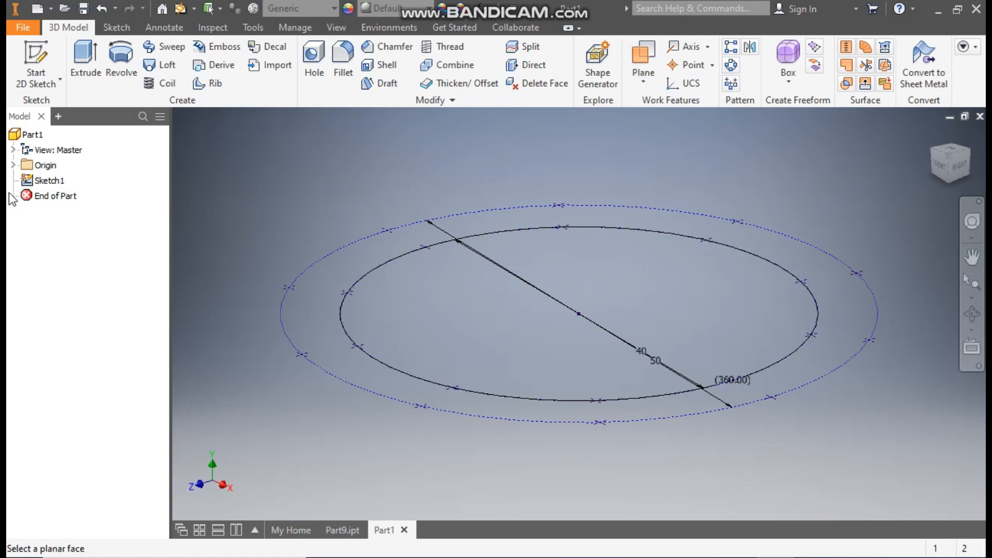
{"action": "left_click", "coordinate": [14, 165]}
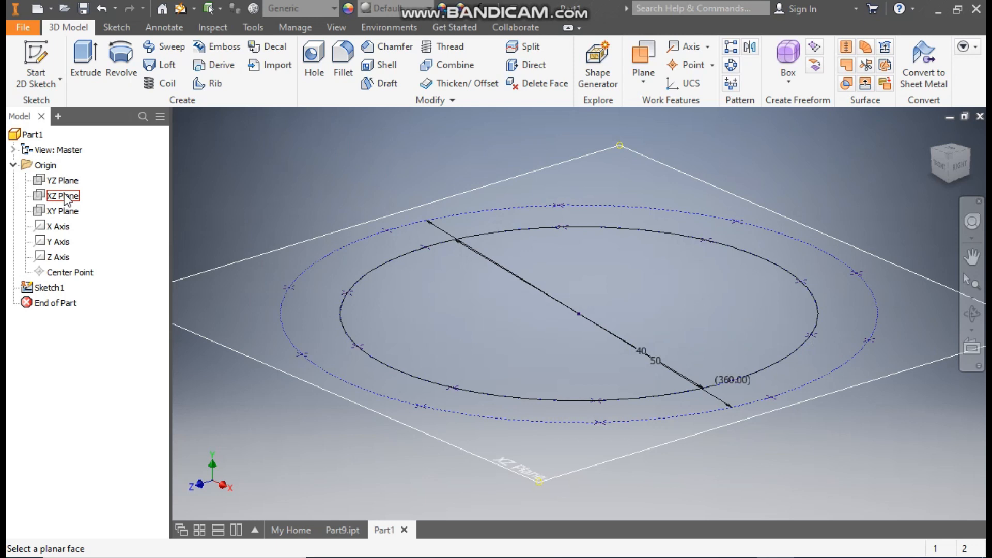
{"action": "left_click", "coordinate": [63, 195]}
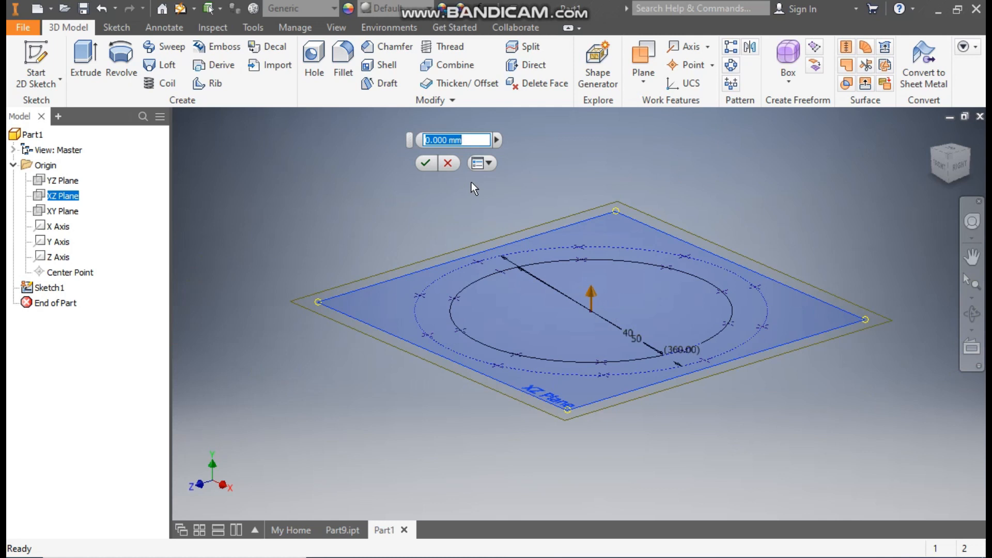
{"action": "type", "text": "5"}
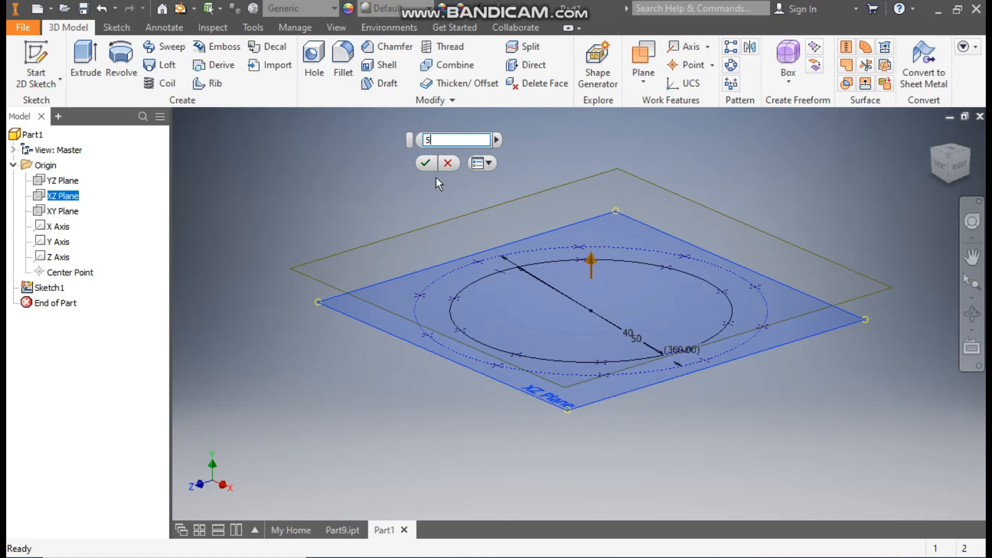
{"action": "left_click", "coordinate": [425, 163]}
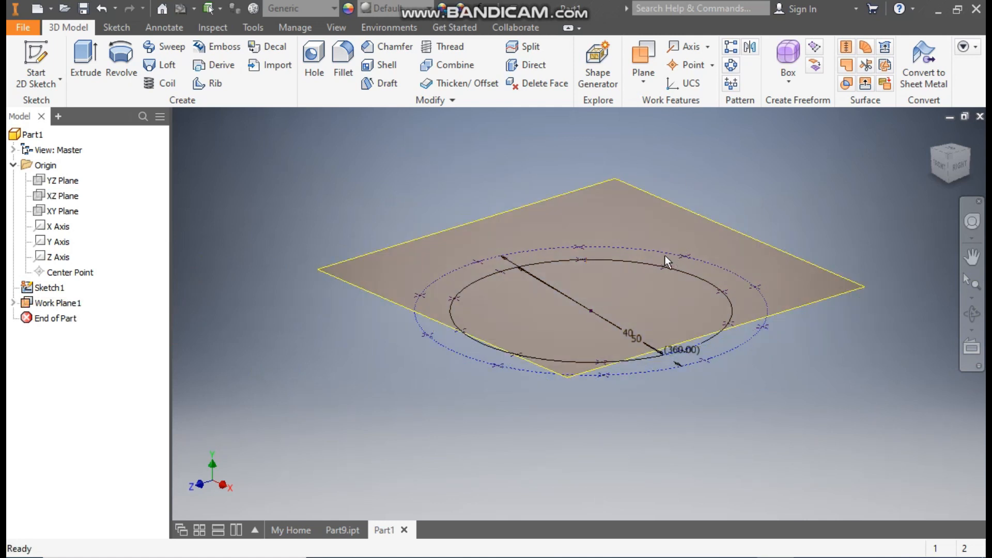
Start a sketch on the offset work plane, project the ten points of the outer 50 mm circle onto it, and finish the sketch.
{"action": "left_click", "coordinate": [716, 224]}
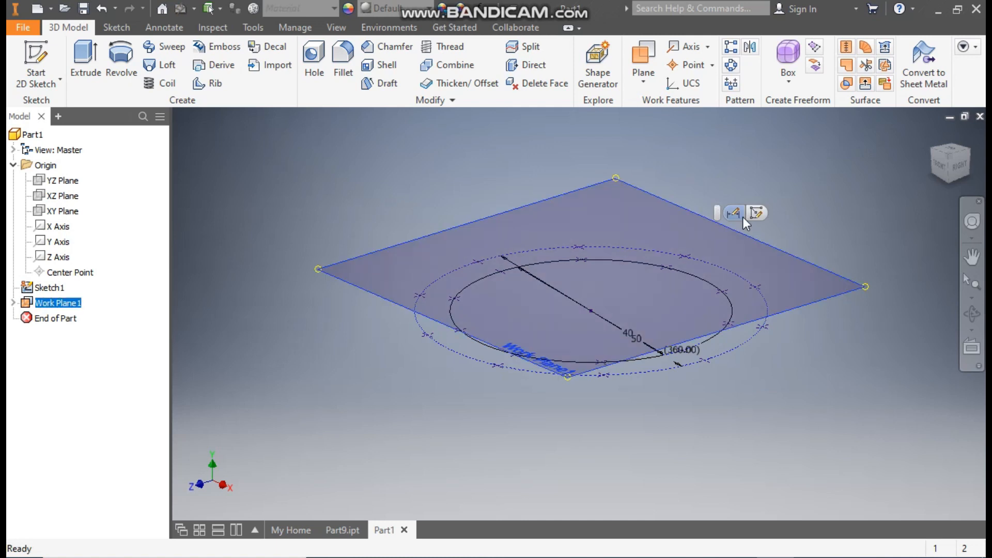
{"action": "key", "text": "s"}
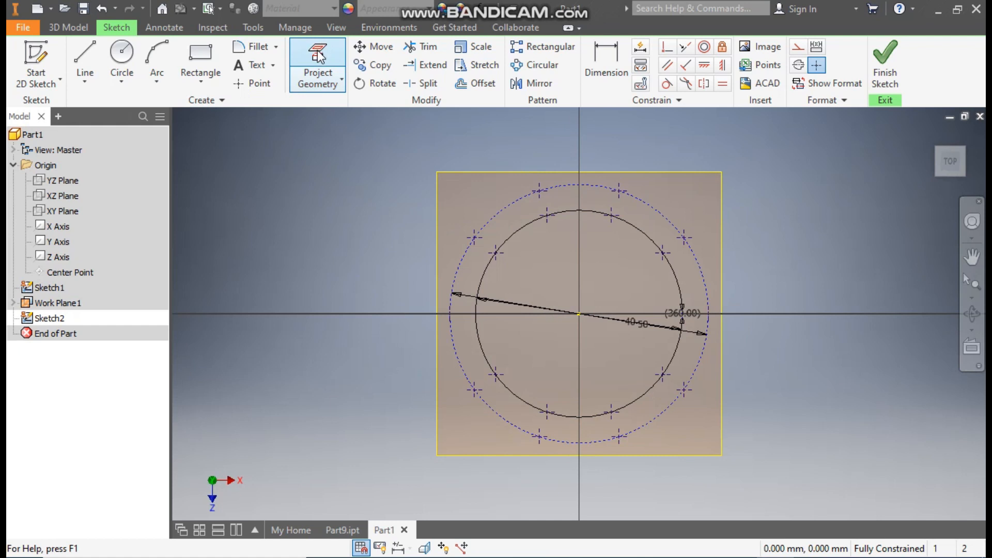
{"action": "left_click", "coordinate": [340, 63]}
{"action": "left_click", "coordinate": [618, 191]}
{"action": "left_click", "coordinate": [680, 240]}
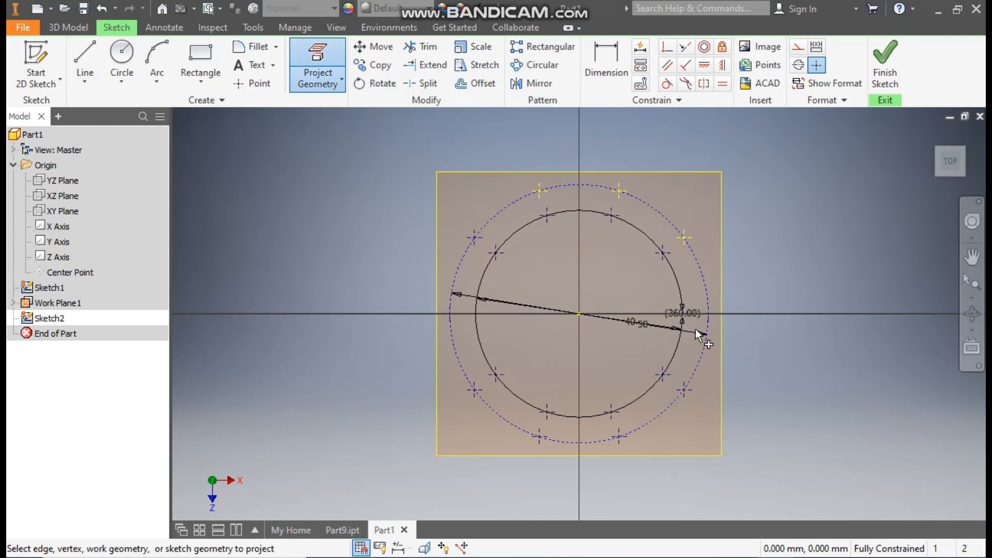
{"action": "left_click", "coordinate": [707, 313]}
{"action": "left_click", "coordinate": [472, 390]}
{"action": "left_click", "coordinate": [450, 313]}
{"action": "left_click", "coordinate": [473, 233]}
{"action": "left_click", "coordinate": [890, 74]}
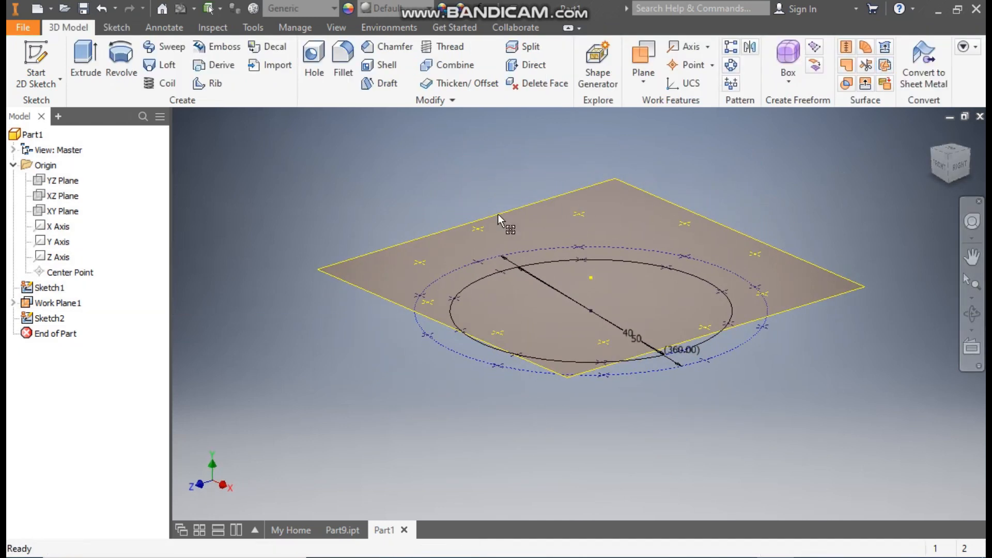
In a new 3D sketch, draw a closed interpolation spline through the outer 50 mm circle's points, alternating between the upper and lower planes.
{"action": "left_click", "coordinate": [44, 83]}
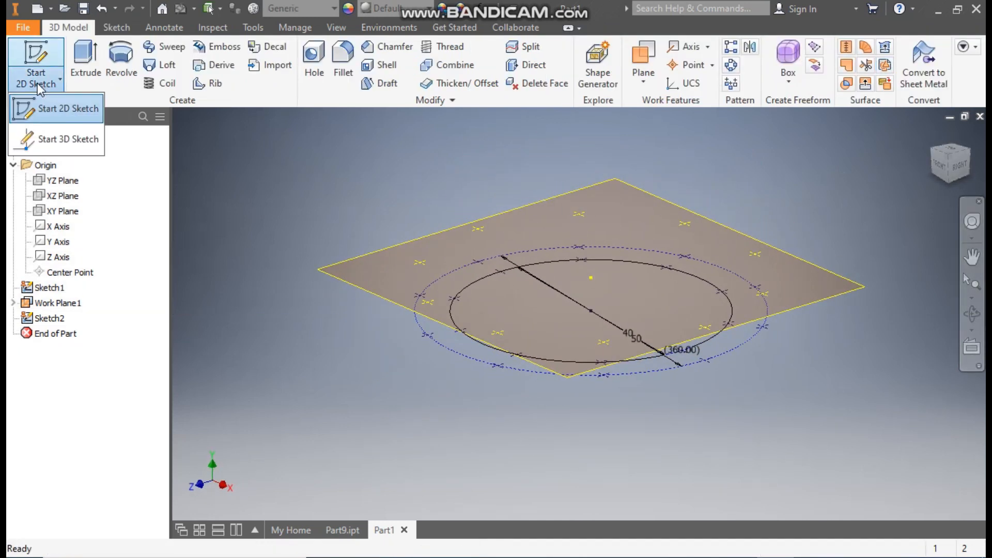
{"action": "left_click", "coordinate": [54, 138]}
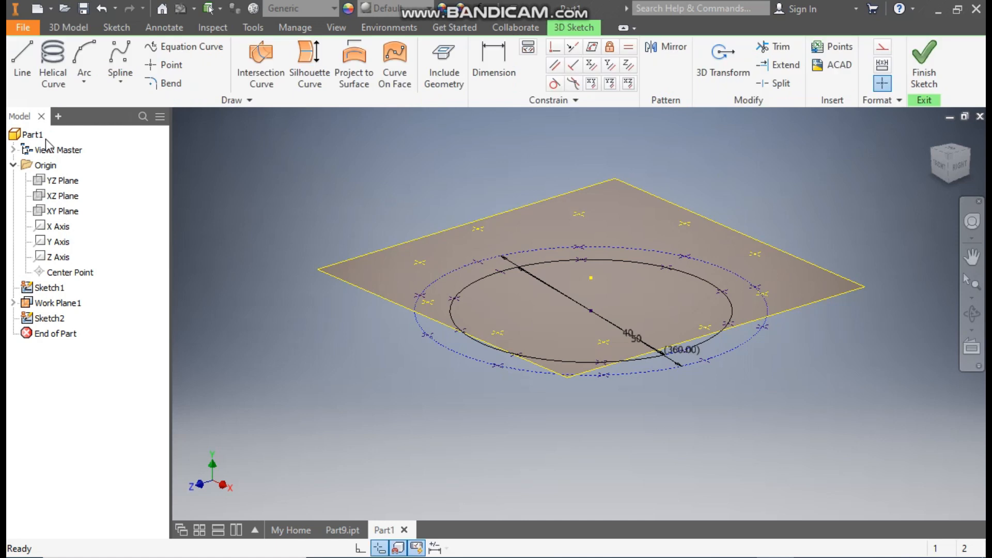
{"action": "left_click", "coordinate": [122, 85]}
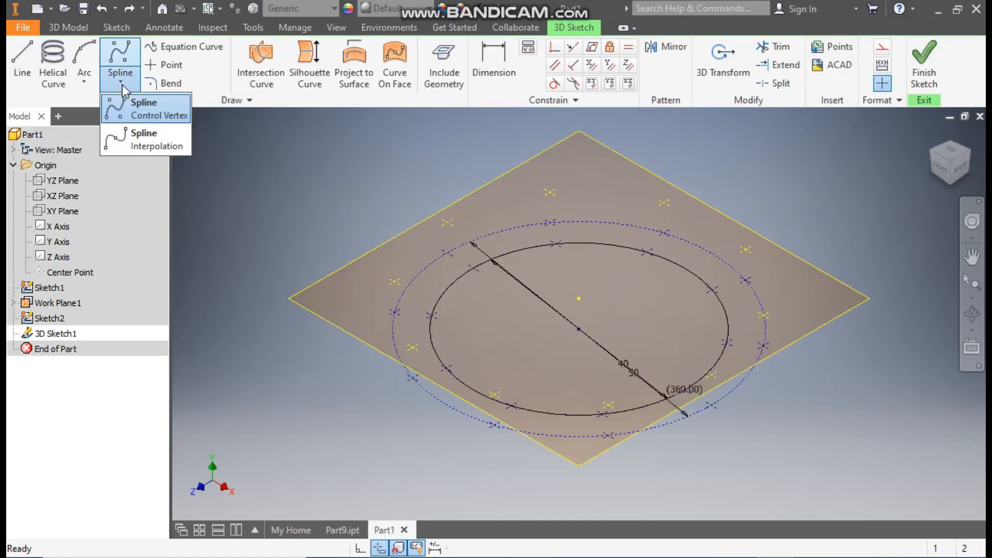
{"action": "left_click", "coordinate": [141, 144]}
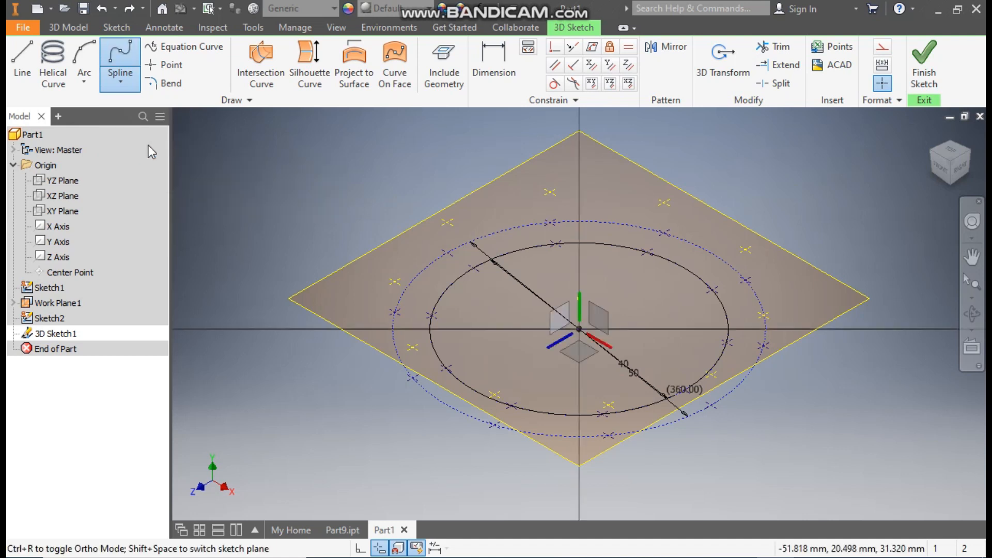
{"action": "left_click", "coordinate": [448, 222]}
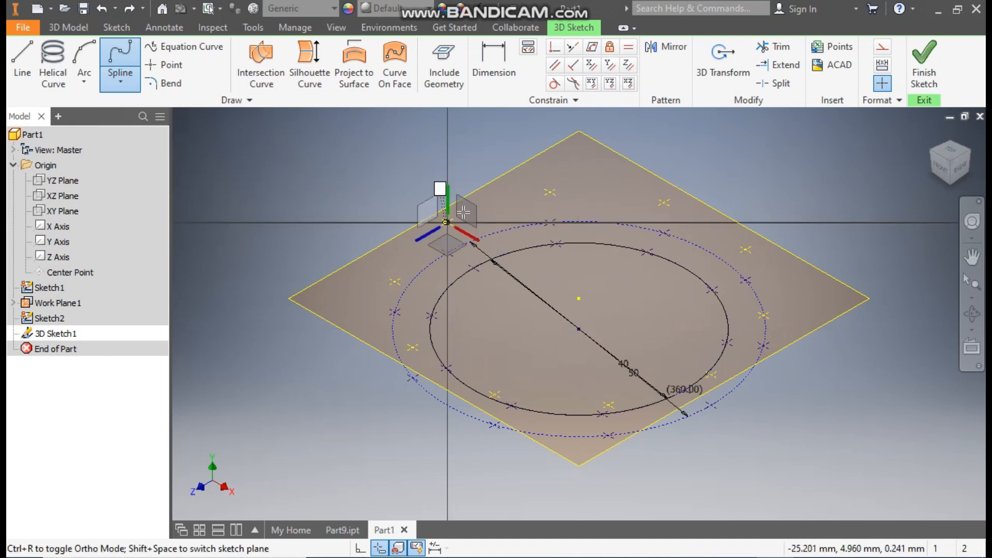
{"action": "left_click", "coordinate": [550, 222]}
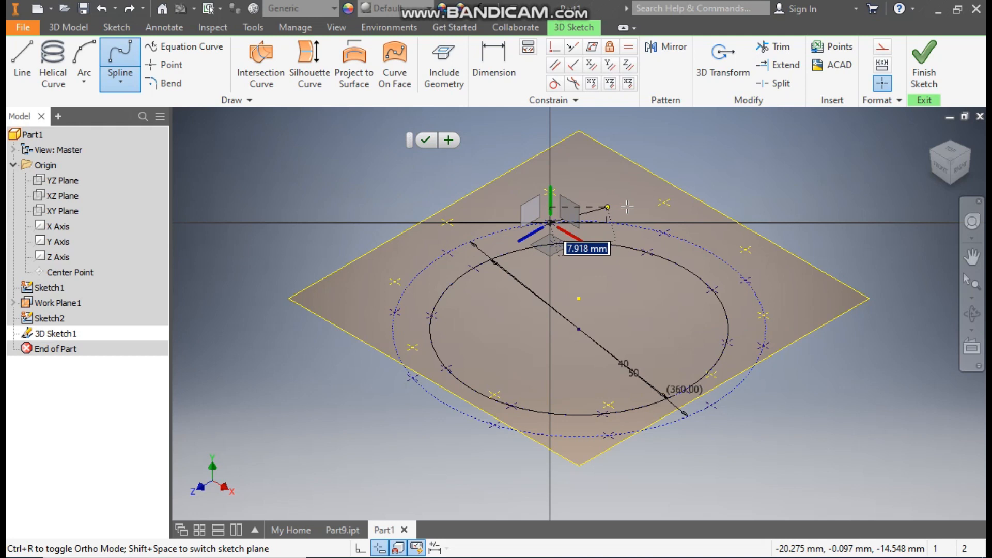
{"action": "left_click", "coordinate": [664, 202]}
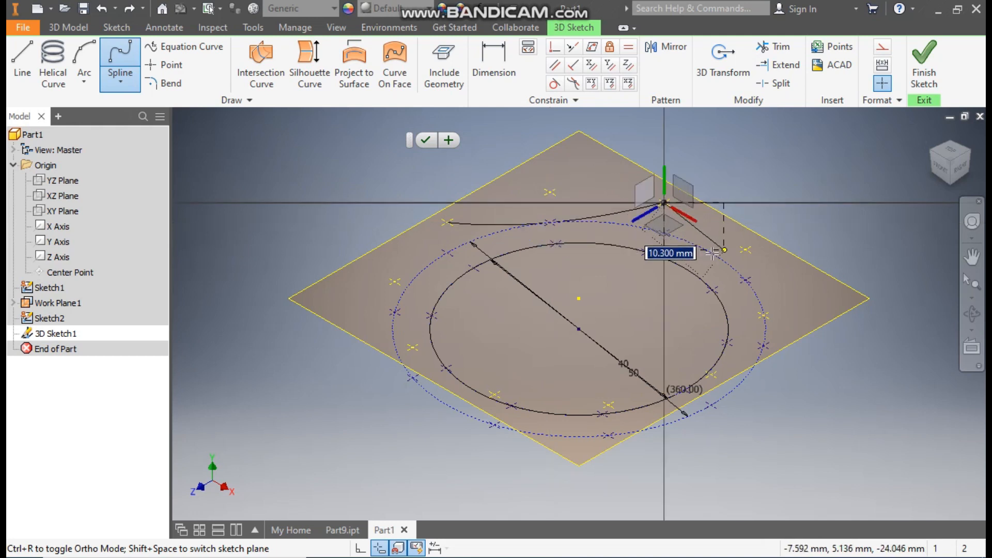
{"action": "left_click", "coordinate": [745, 279]}
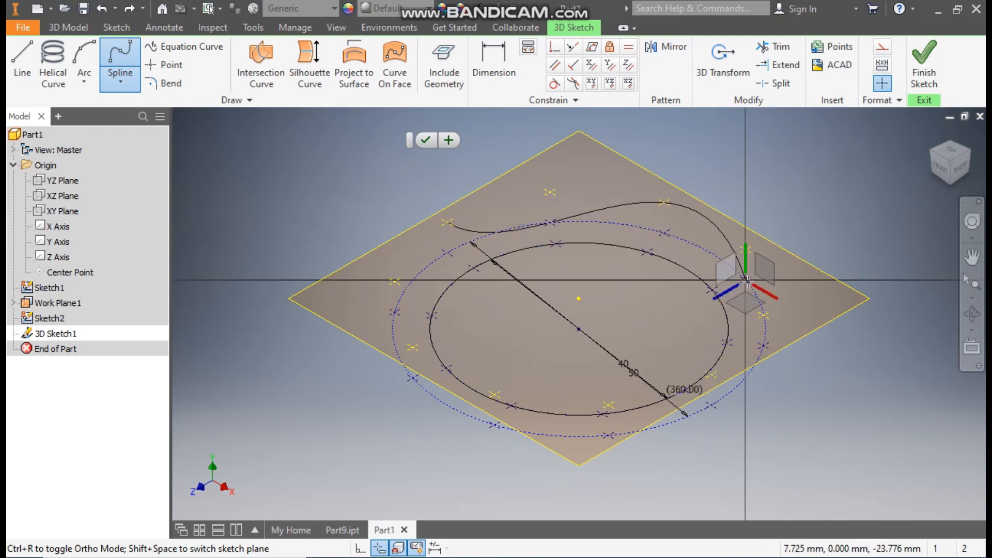
{"action": "left_click", "coordinate": [763, 315]}
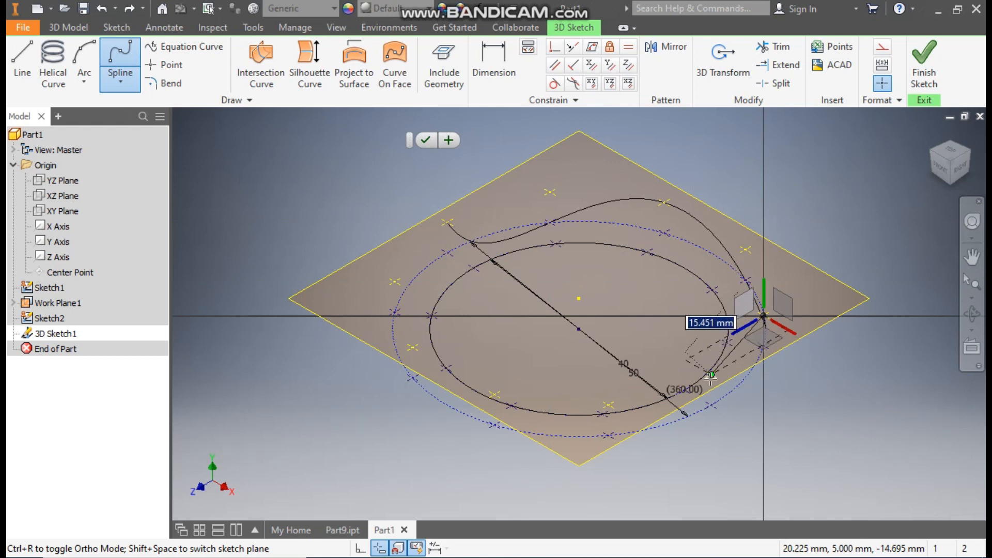
{"action": "left_click", "coordinate": [711, 405]}
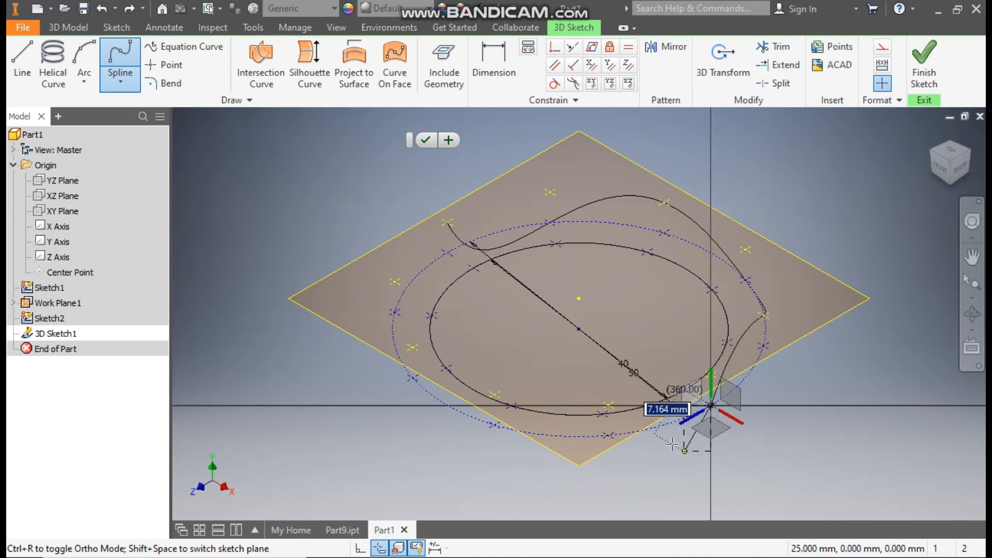
{"action": "left_click", "coordinate": [608, 405]}
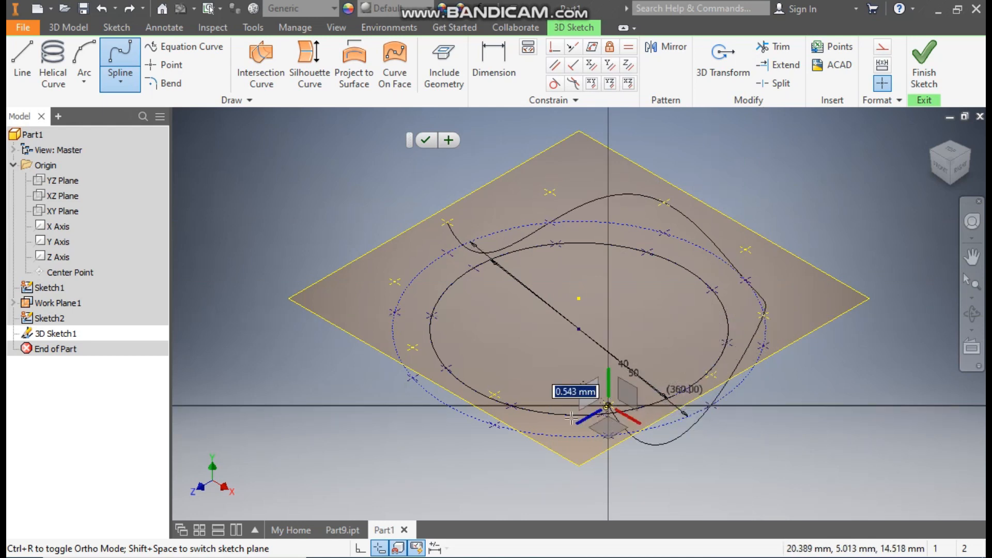
{"action": "left_click", "coordinate": [494, 424]}
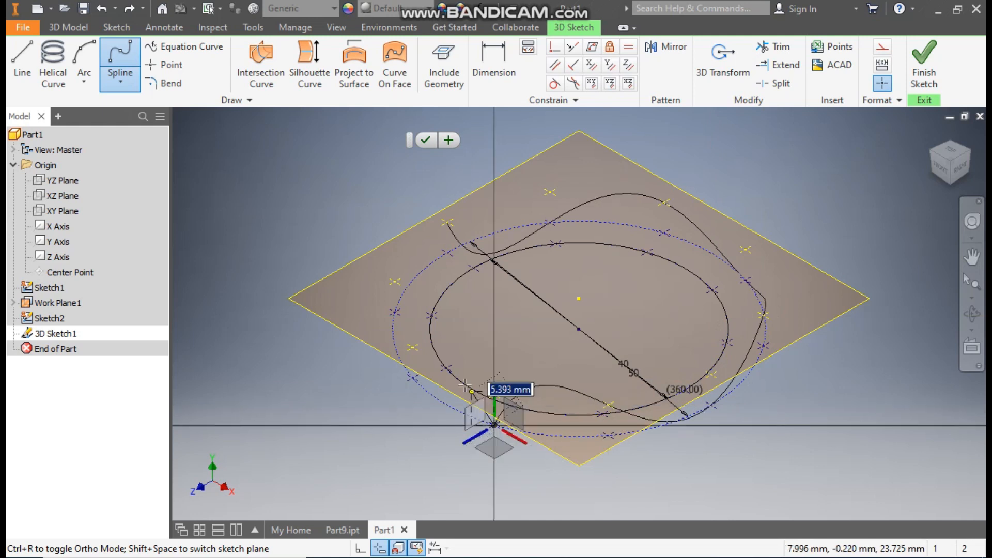
{"action": "left_click", "coordinate": [413, 347]}
{"action": "left_click", "coordinate": [395, 311]}
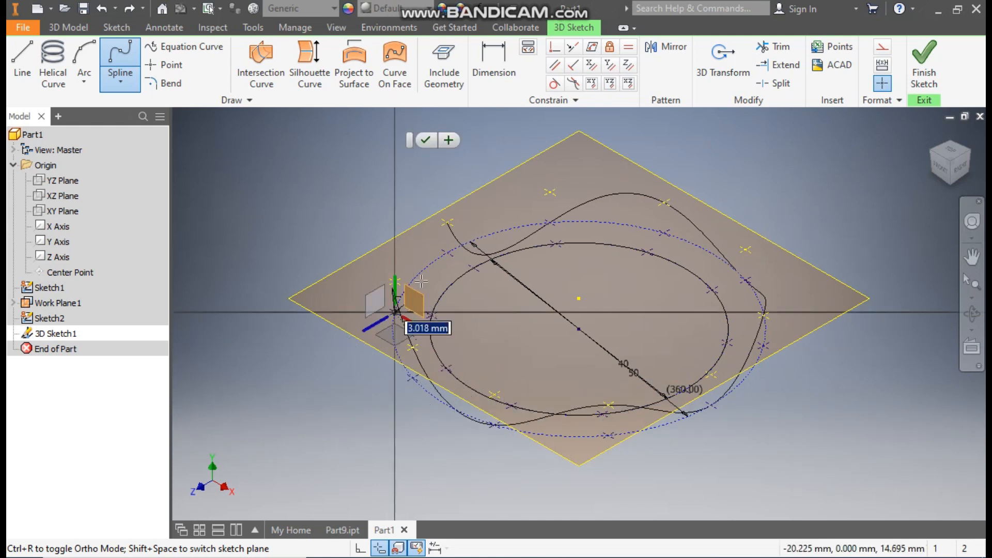
{"action": "left_click", "coordinate": [447, 222]}
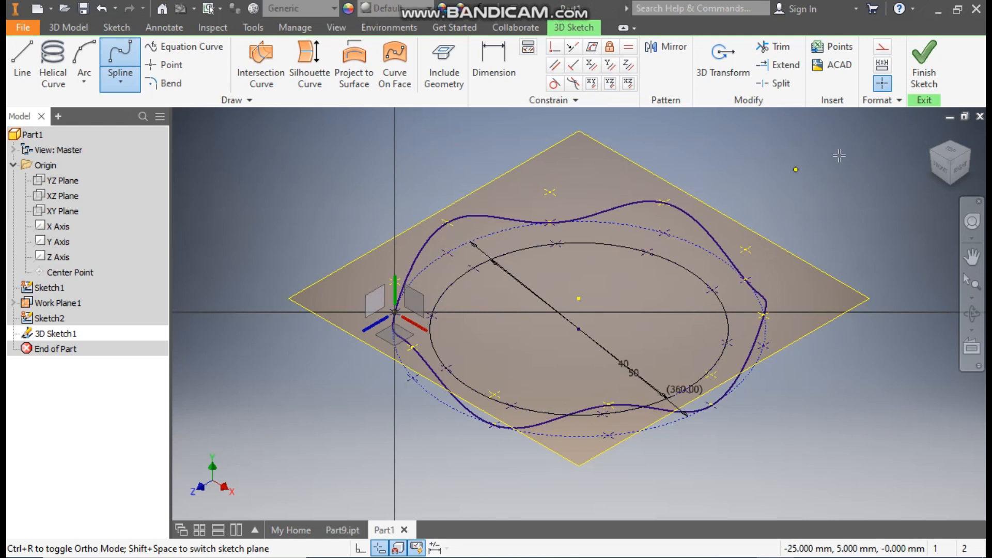
Inspect the closed wavy spline from the front and the top, and finish the 3D sketch.
{"action": "left_click", "coordinate": [941, 167]}
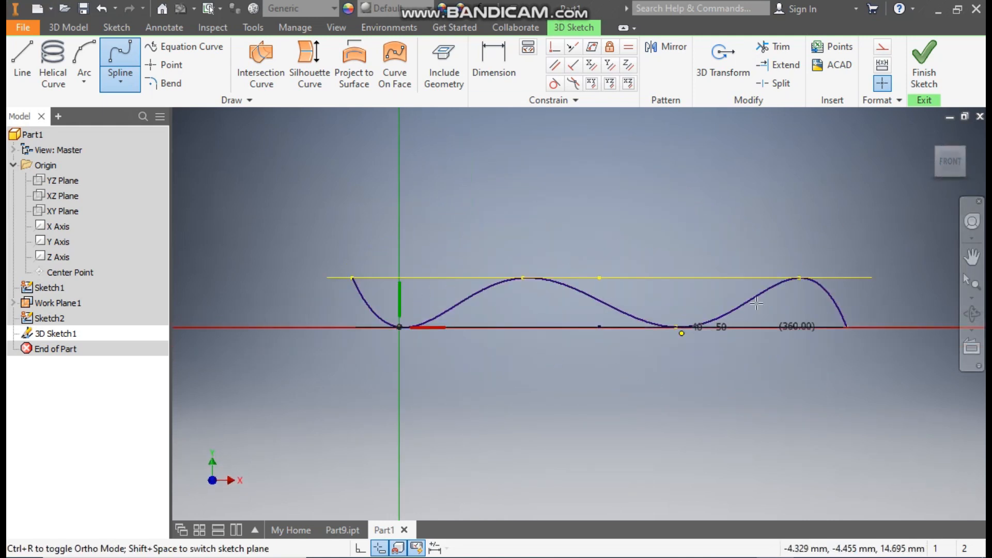
{"action": "left_click", "coordinate": [930, 136]}
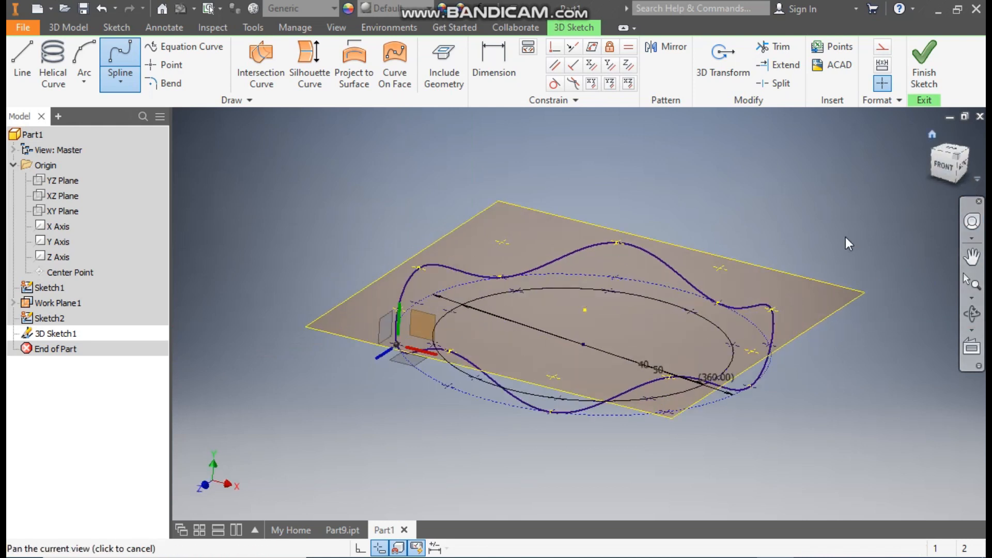
{"action": "left_click", "coordinate": [915, 86]}
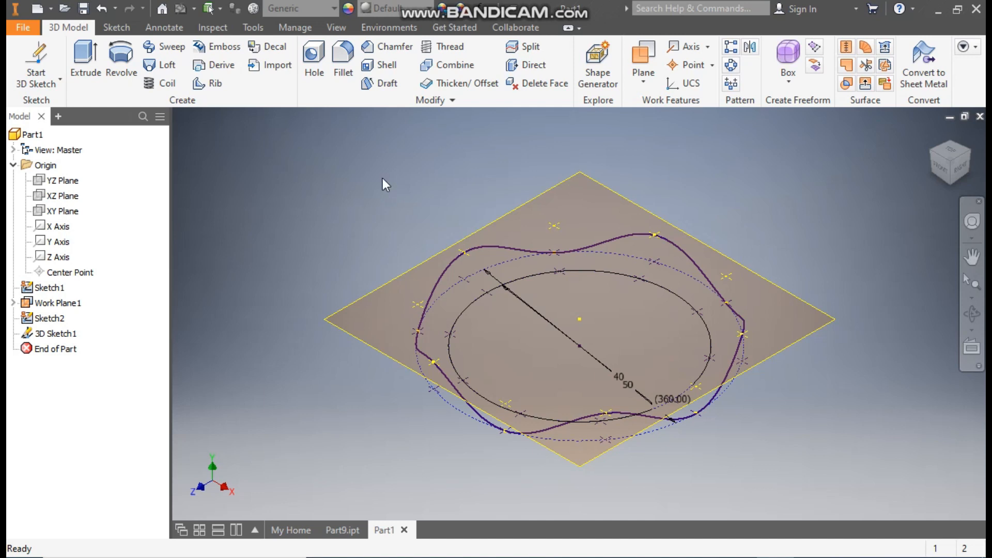
{"action": "left_click", "coordinate": [949, 151]}
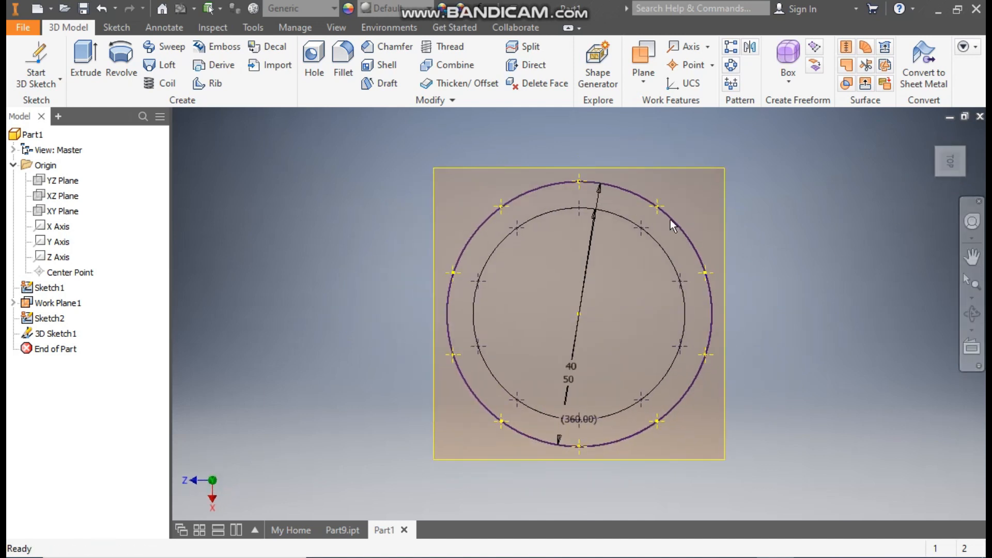
{"action": "left_click", "coordinate": [930, 139]}
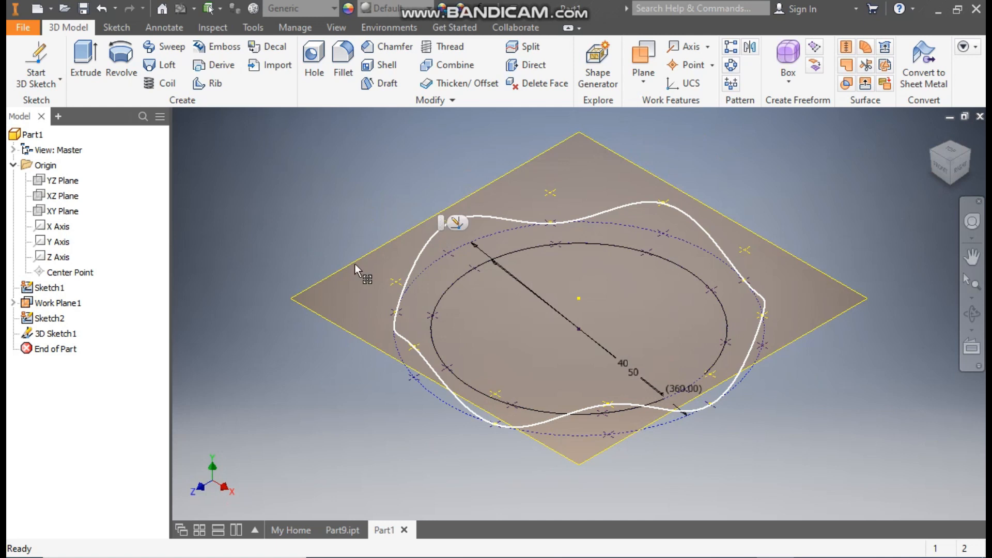
Hide the 3D sketch with the outer spline and the sketch holding the projected outer points.
{"action": "left_click", "coordinate": [59, 335]}
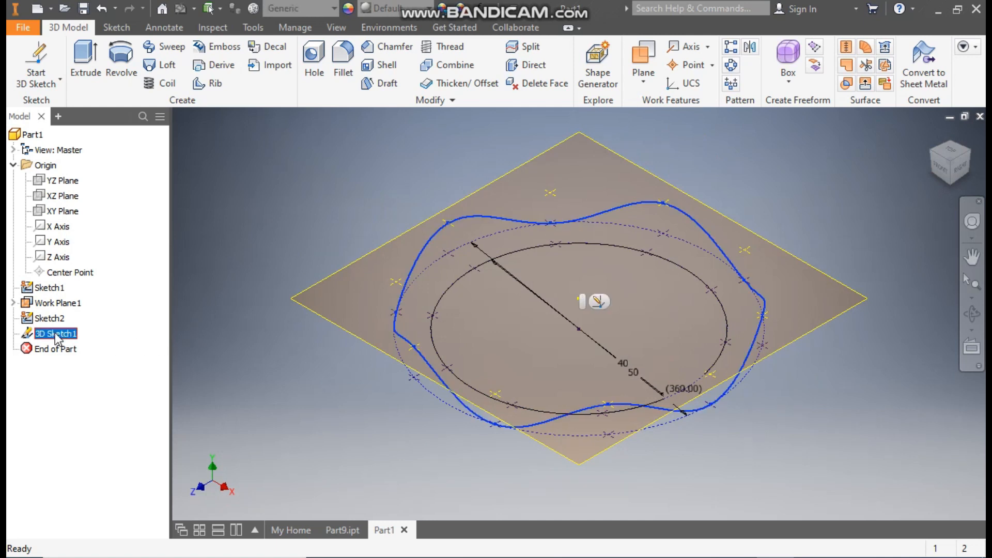
{"action": "right_click", "coordinate": [55, 336]}
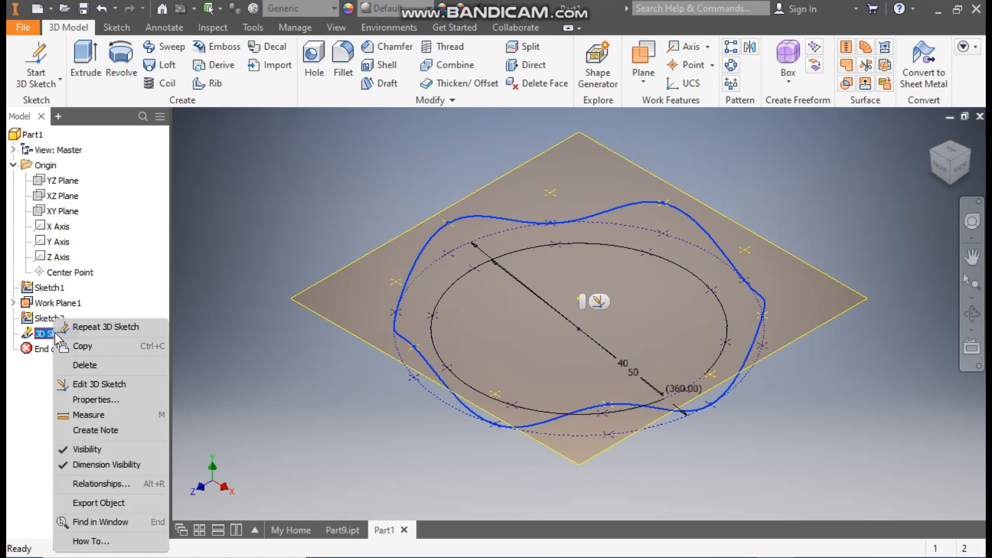
{"action": "left_click", "coordinate": [97, 450]}
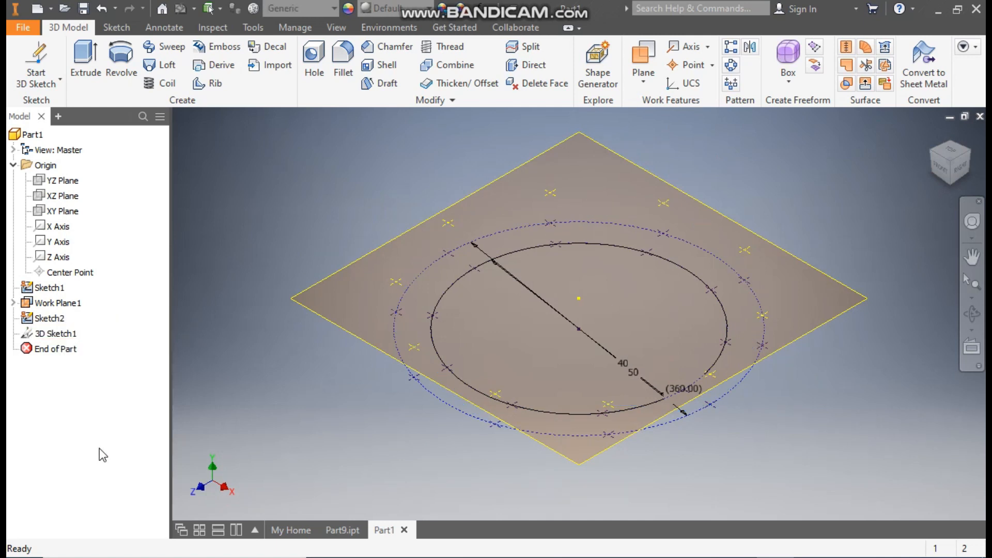
{"action": "left_click", "coordinate": [54, 319]}
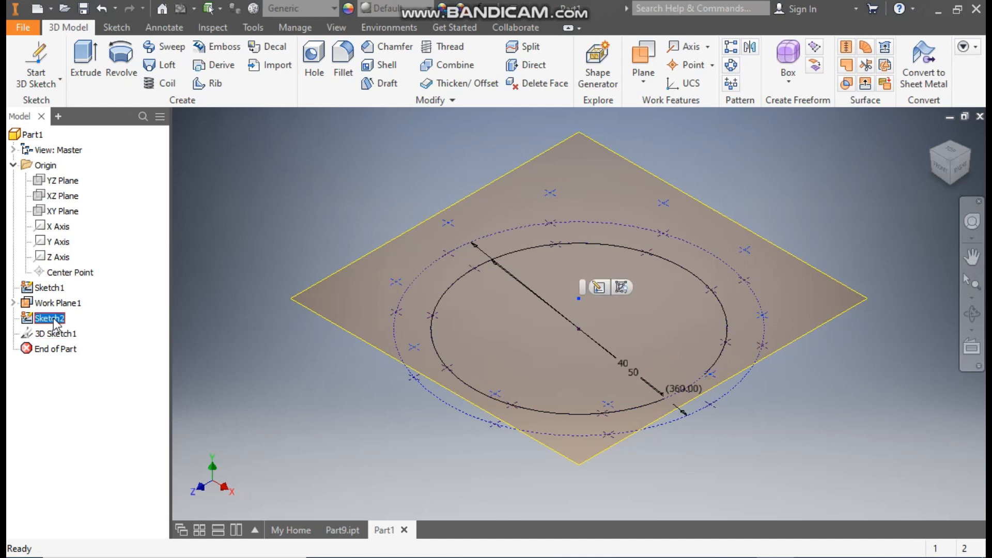
{"action": "right_click", "coordinate": [54, 319]}
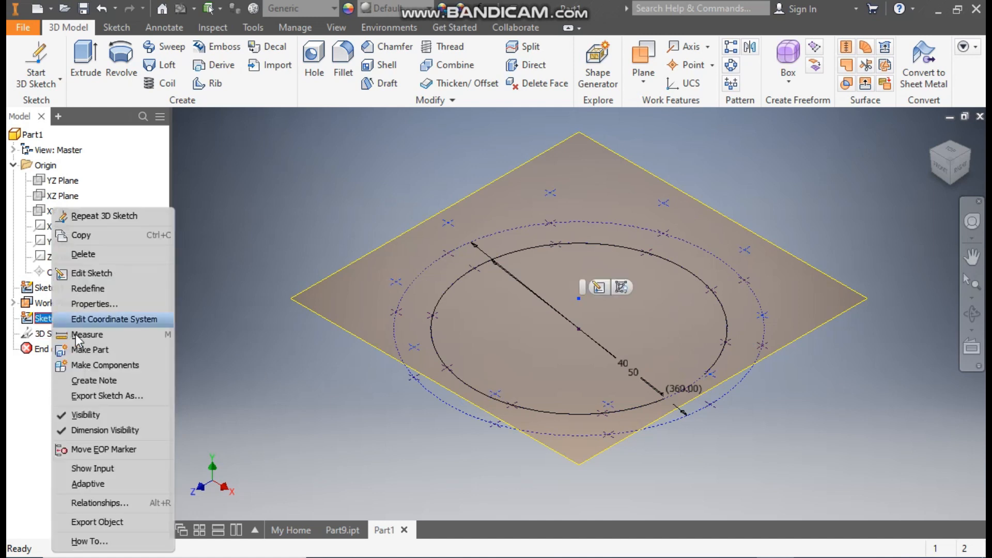
{"action": "left_click", "coordinate": [93, 417]}
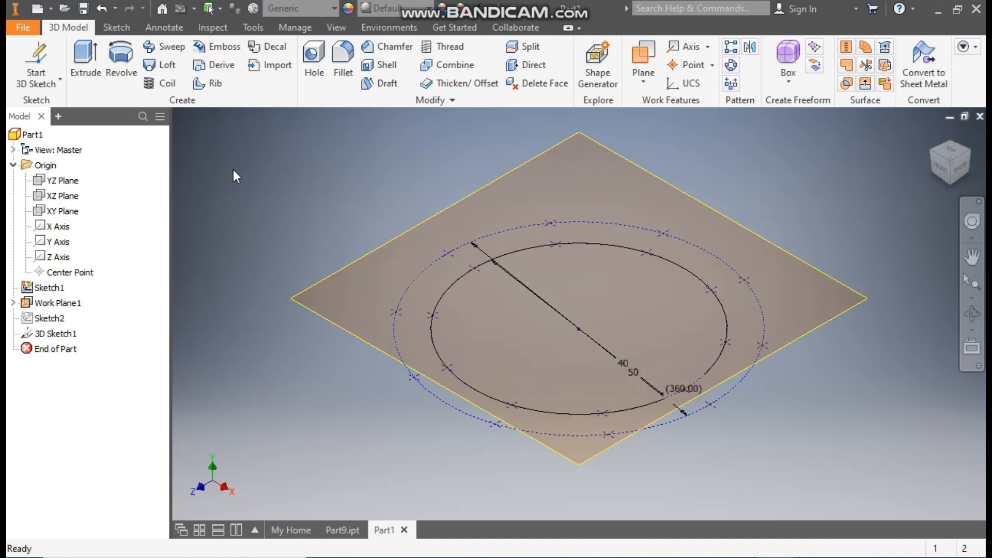
Start a 2D sketch on the offset work plane, project the ten points of the inner 40 mm circle onto it, and finish the sketch.
{"action": "left_click", "coordinate": [31, 79]}
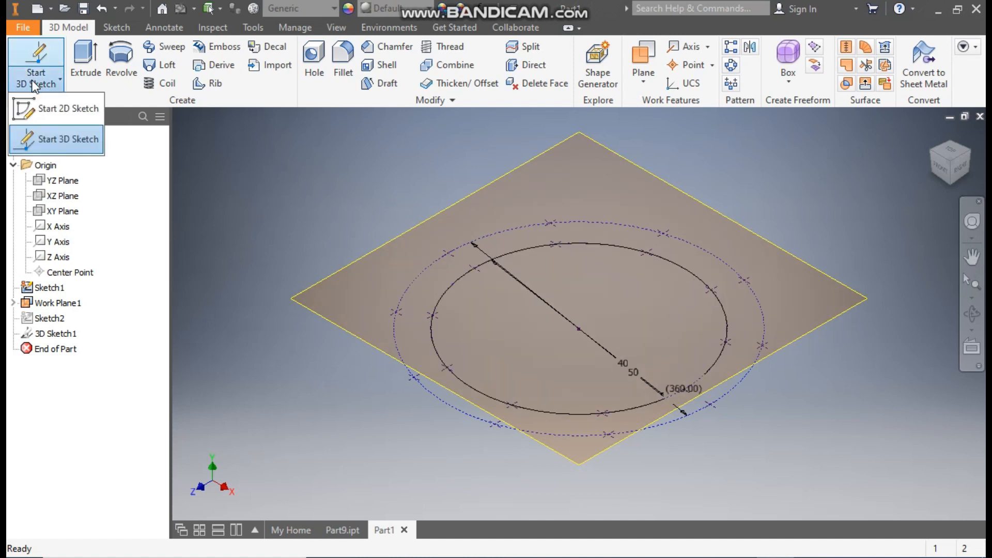
{"action": "left_click", "coordinate": [58, 109]}
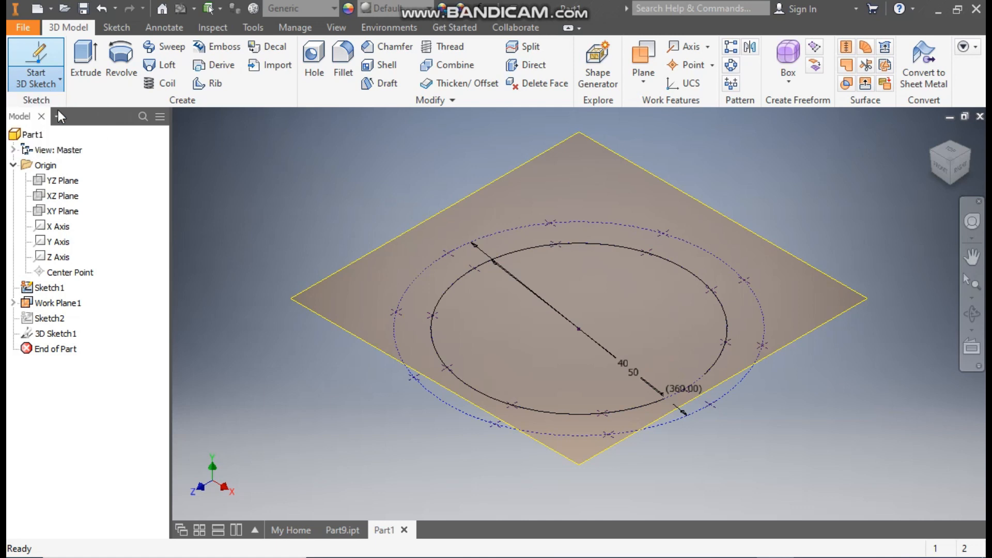
{"action": "left_click", "coordinate": [621, 154]}
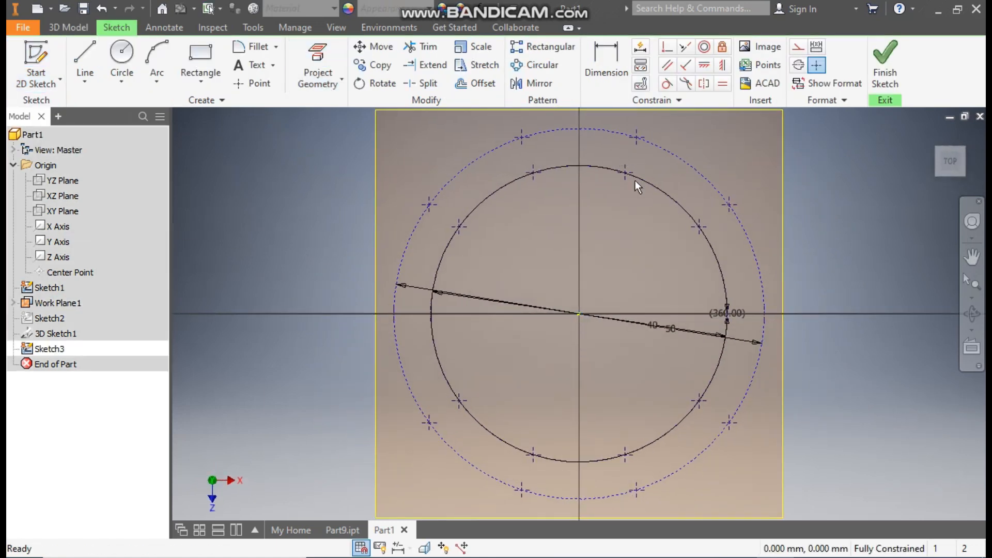
{"action": "left_click", "coordinate": [326, 56]}
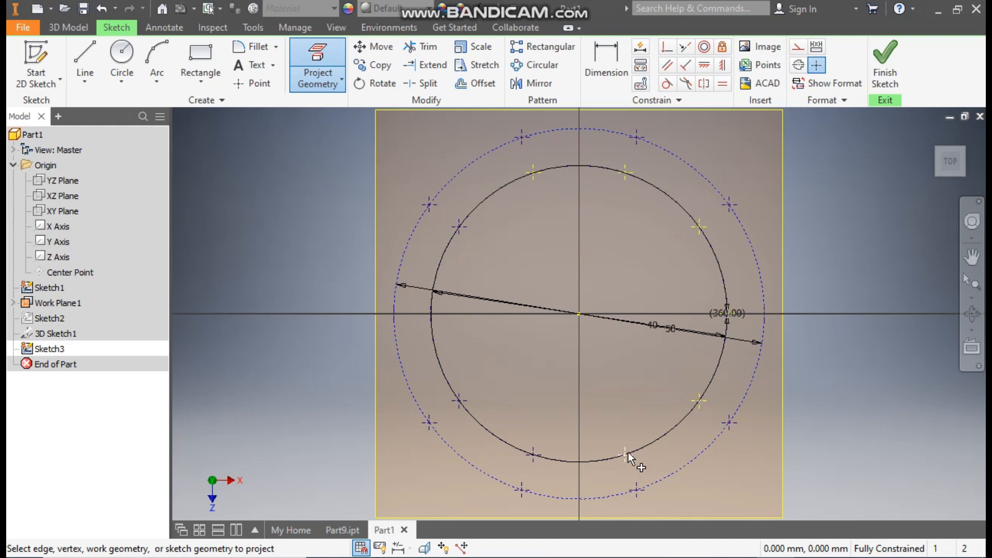
{"action": "left_click", "coordinate": [459, 401]}
{"action": "left_click", "coordinate": [880, 53]}
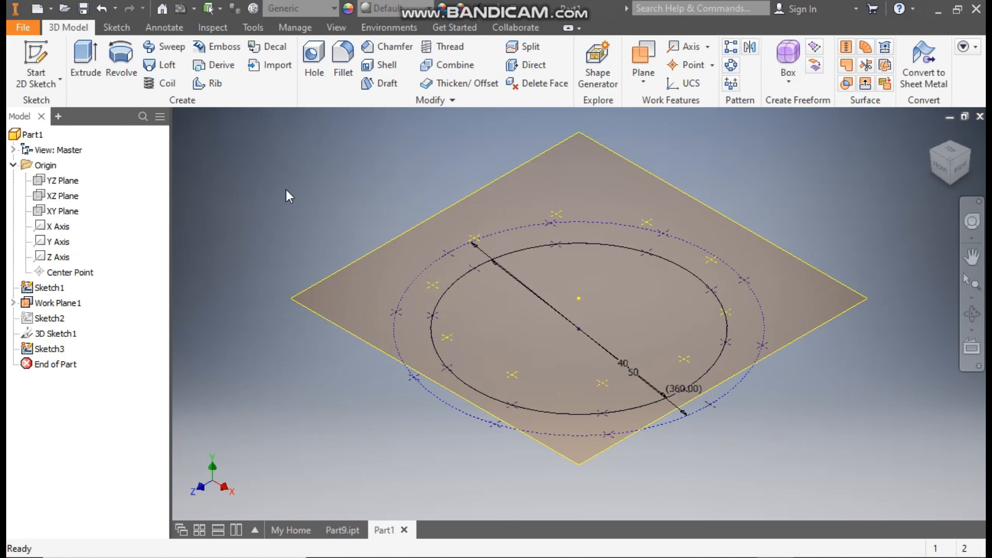
Create a new 3D sketch and finish it without drawing any geometry.
{"action": "left_click", "coordinate": [36, 83]}
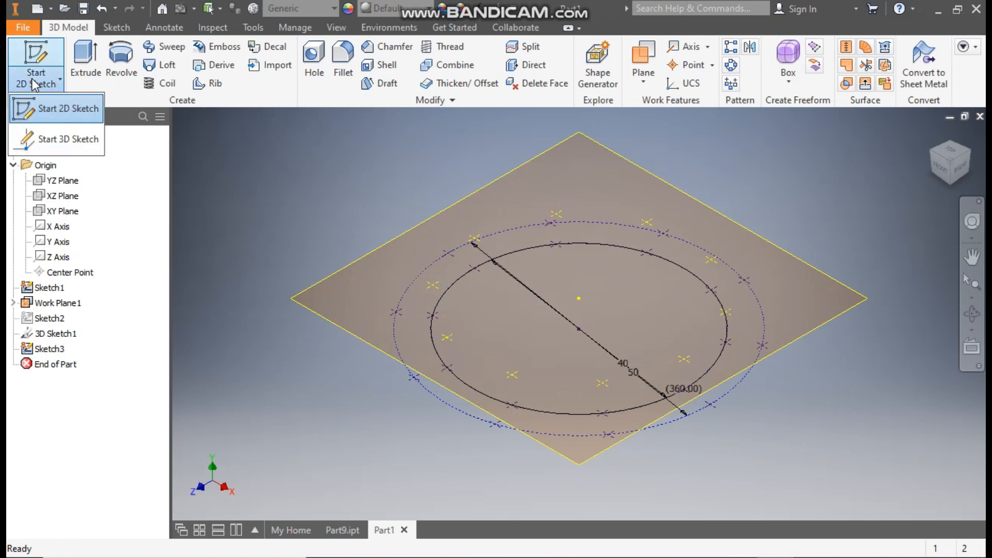
{"action": "left_click", "coordinate": [57, 145]}
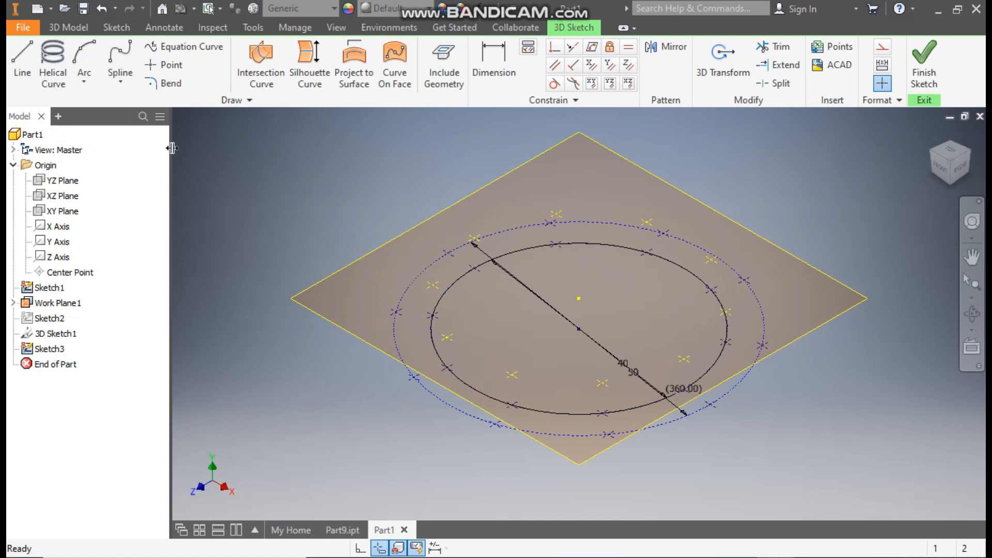
{"action": "left_click", "coordinate": [120, 80]}
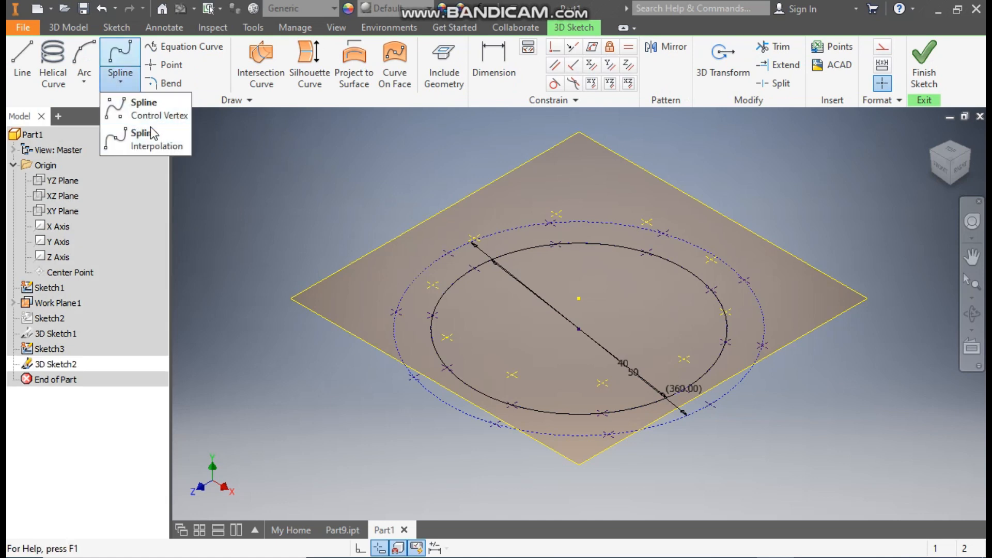
{"action": "left_click", "coordinate": [145, 137]}
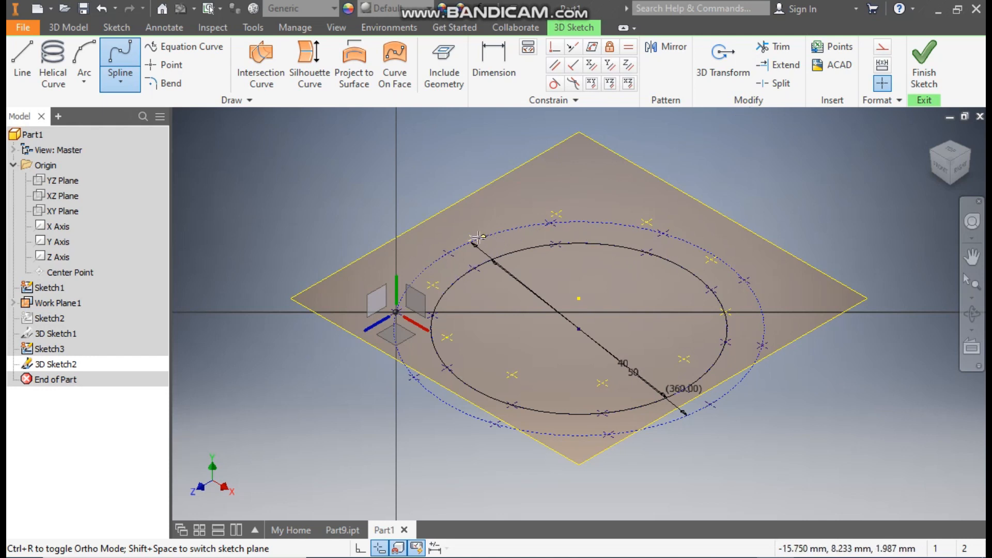
{"action": "scroll", "coordinate": [539, 259], "scroll_direction": "down", "scroll_amount": 3}
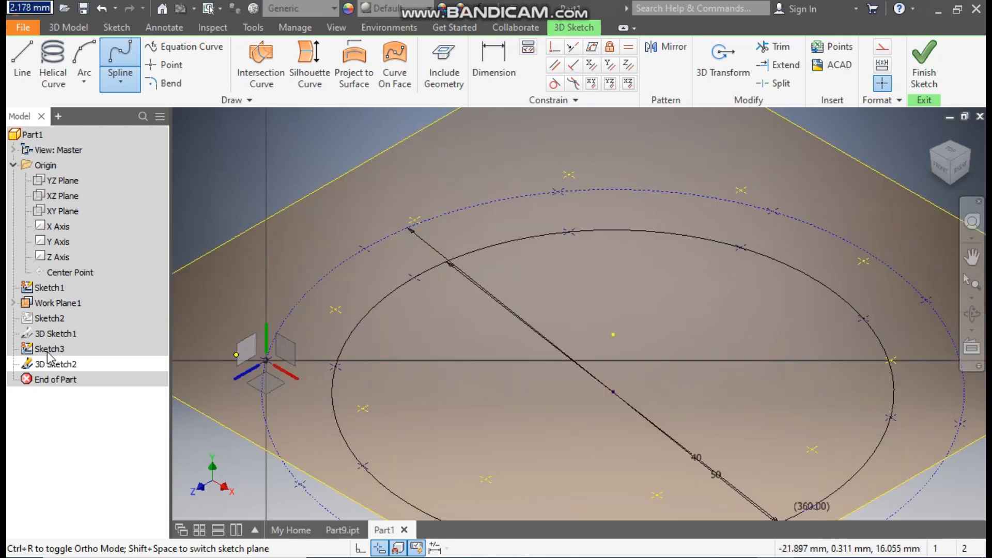
{"action": "left_click", "coordinate": [924, 75]}
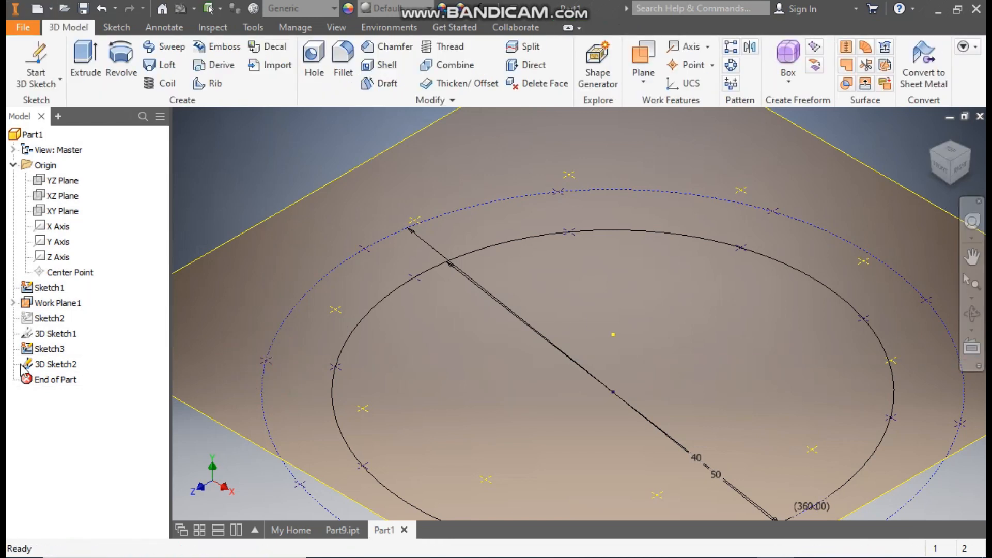
Reopen the empty 3D sketch and draw a closed interpolation spline through the inner 40 mm circle's points, alternating between the upper and lower planes.
{"action": "left_click", "coordinate": [51, 335]}
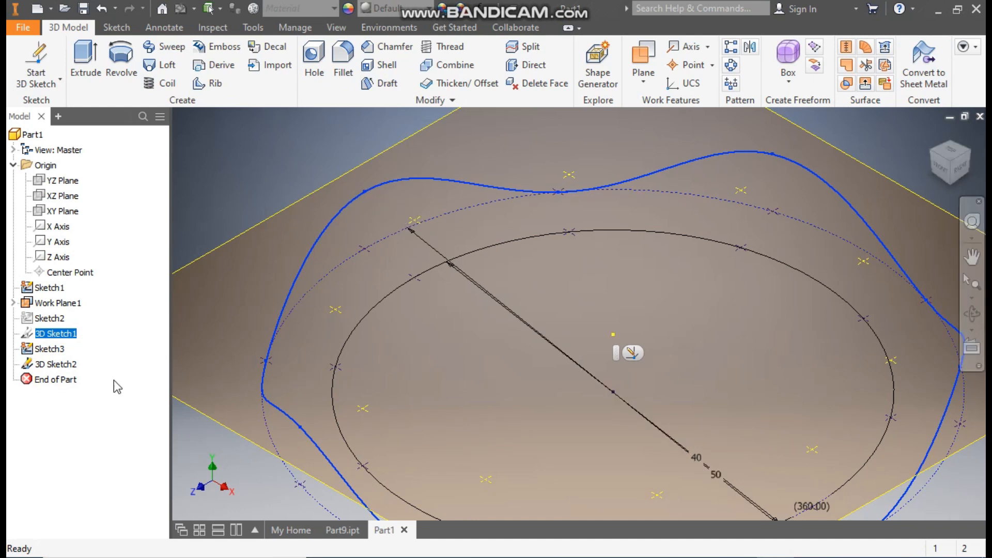
{"action": "double_click", "coordinate": [54, 364]}
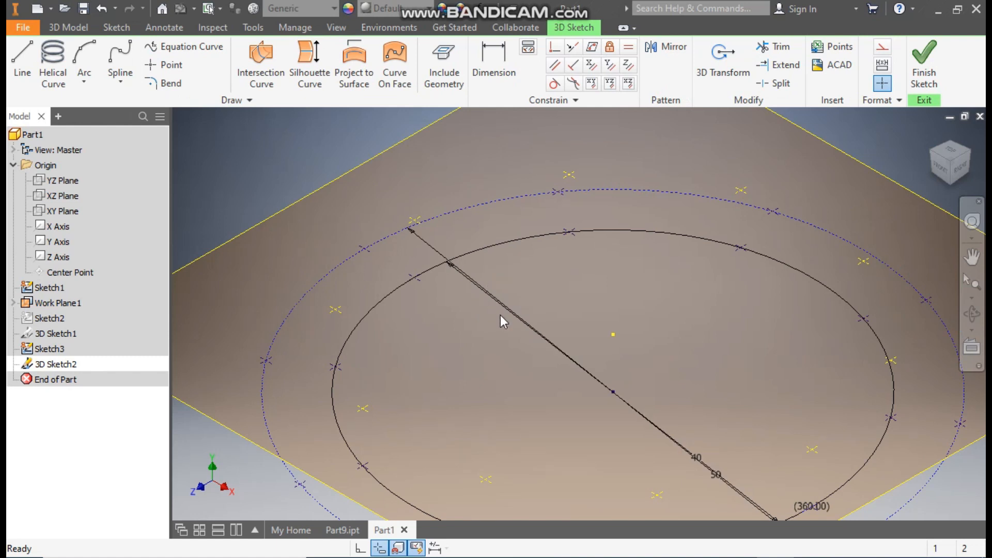
{"action": "middle_click_drag", "start_coordinate": [515, 338], "coordinate": [453, 224], "text": "shift"}
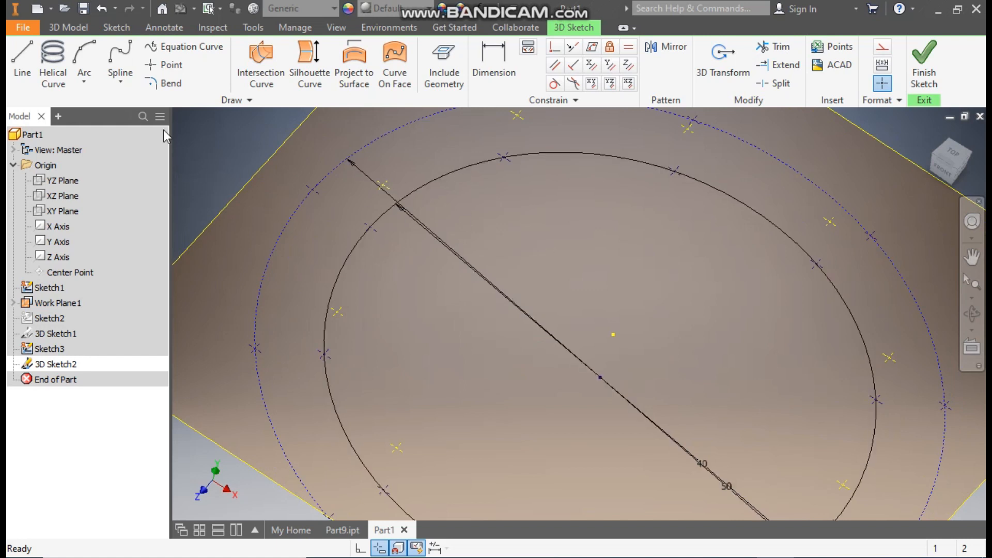
{"action": "left_click", "coordinate": [119, 80]}
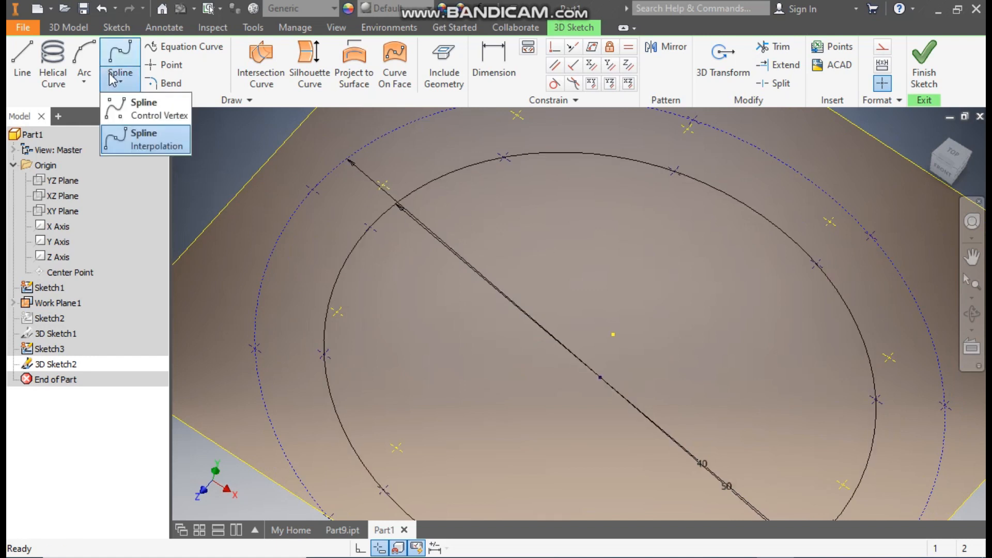
{"action": "left_click", "coordinate": [145, 139]}
{"action": "scroll", "coordinate": [522, 245], "scroll_direction": "down", "scroll_amount": 3}
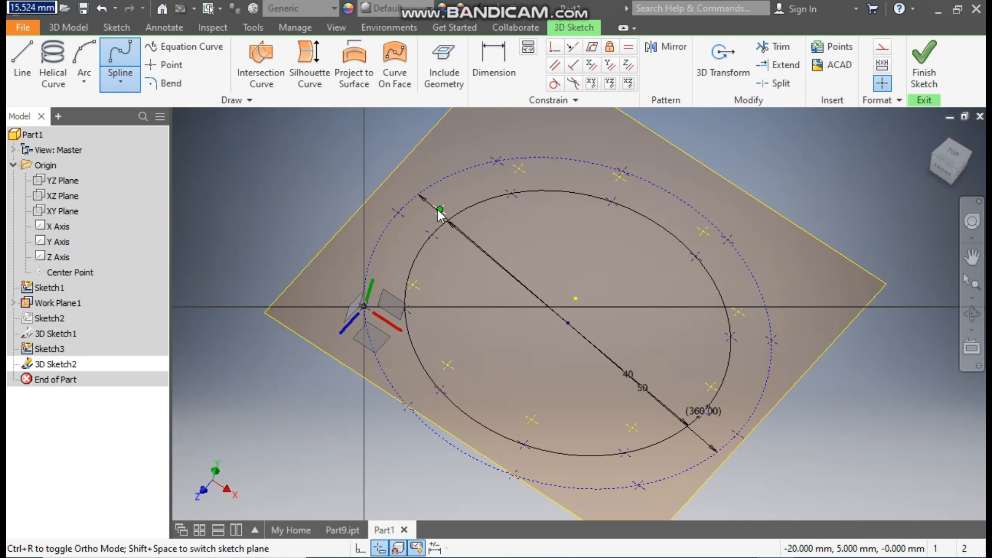
{"action": "left_click", "coordinate": [440, 209]}
{"action": "left_click", "coordinate": [511, 193]}
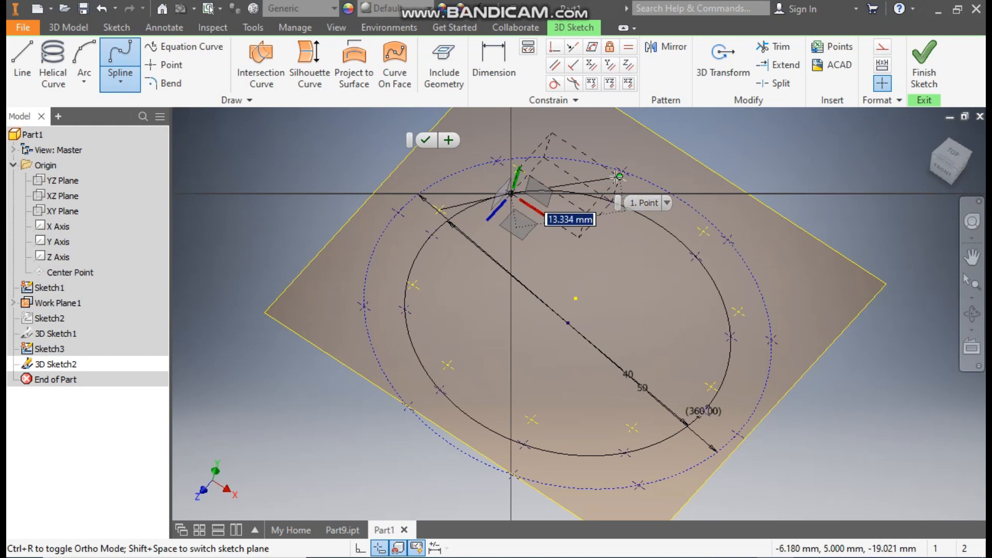
{"action": "left_click", "coordinate": [620, 177]}
{"action": "left_click", "coordinate": [696, 257]}
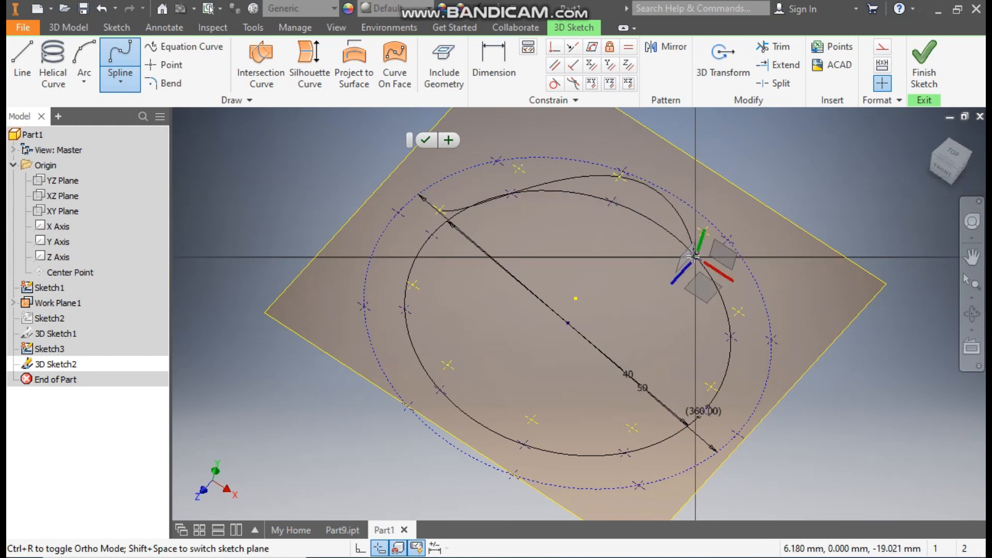
{"action": "left_click", "coordinate": [739, 312]}
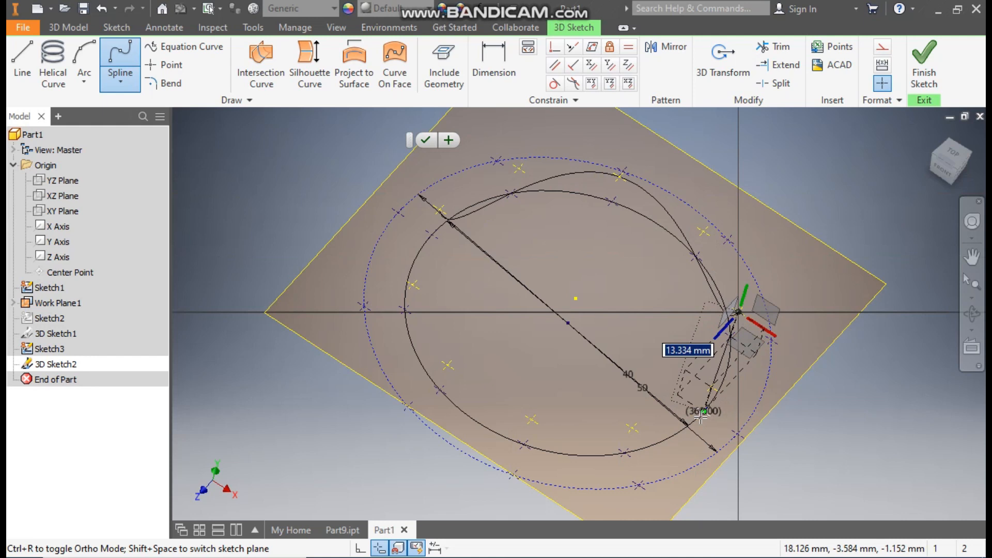
{"action": "left_click", "coordinate": [703, 413]}
{"action": "left_click", "coordinate": [631, 428]}
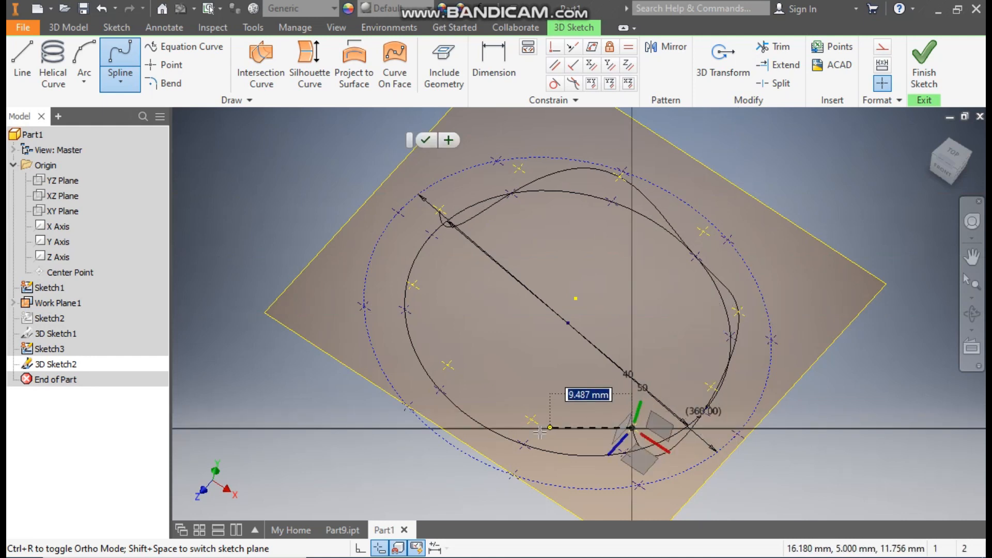
{"action": "left_click", "coordinate": [523, 445]}
{"action": "left_click", "coordinate": [448, 365]}
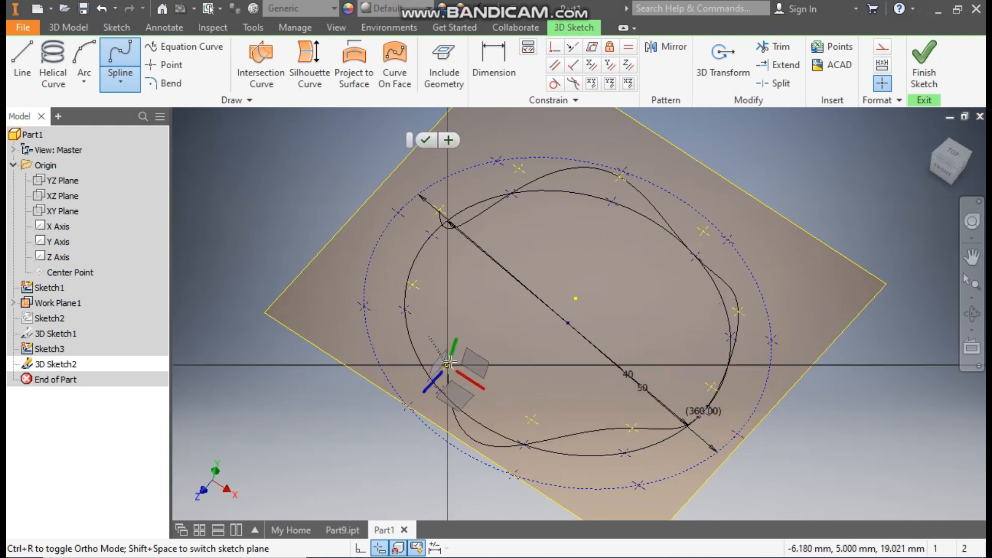
{"action": "left_click", "coordinate": [406, 311]}
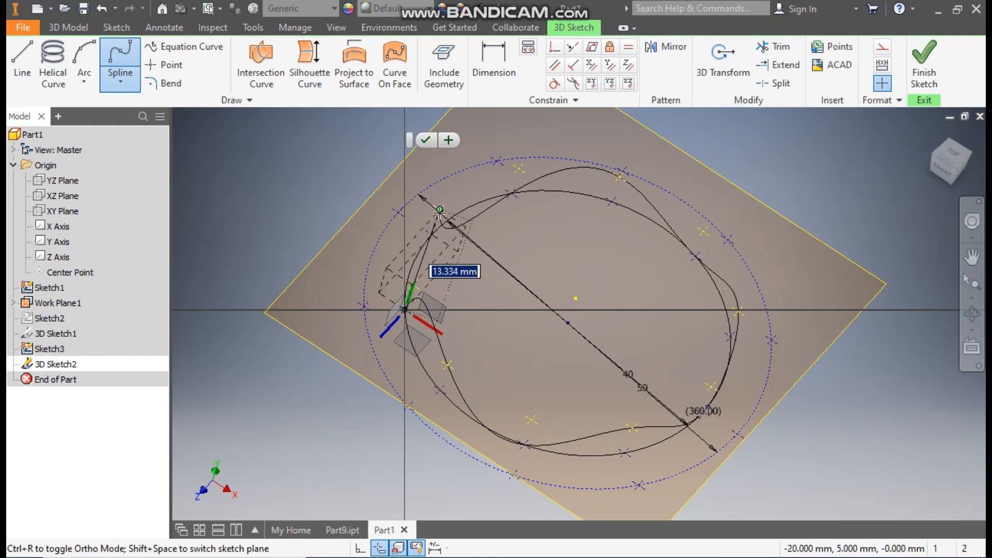
{"action": "left_click", "coordinate": [439, 209]}
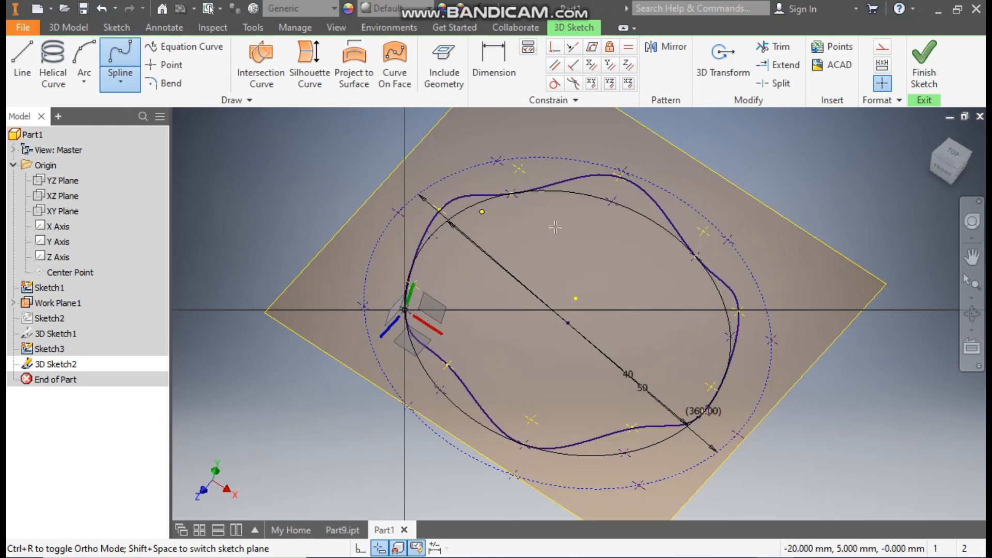
{"action": "left_click", "coordinate": [925, 67]}
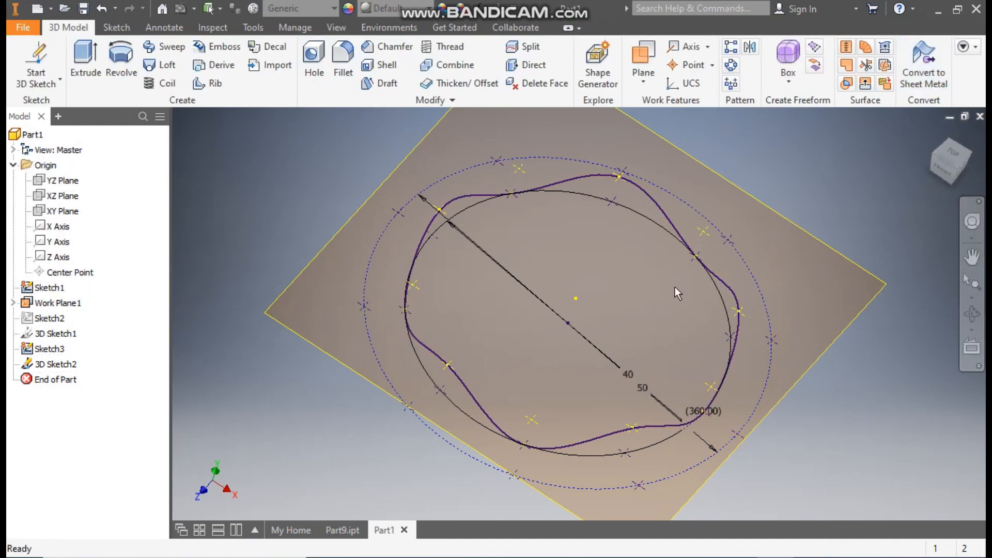
Make the 3D sketch with the outer wavy spline visible.
{"action": "left_click", "coordinate": [57, 335]}
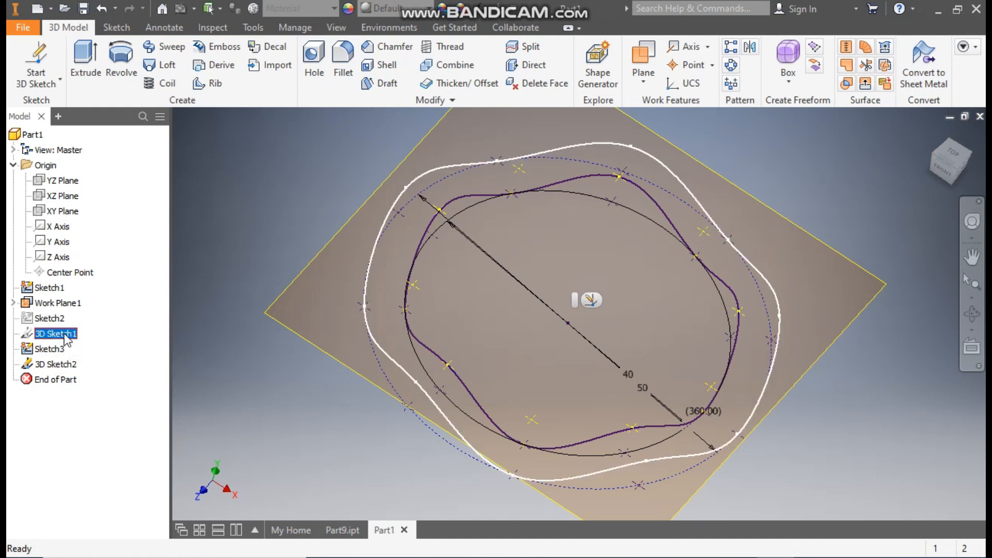
{"action": "right_click", "coordinate": [66, 340]}
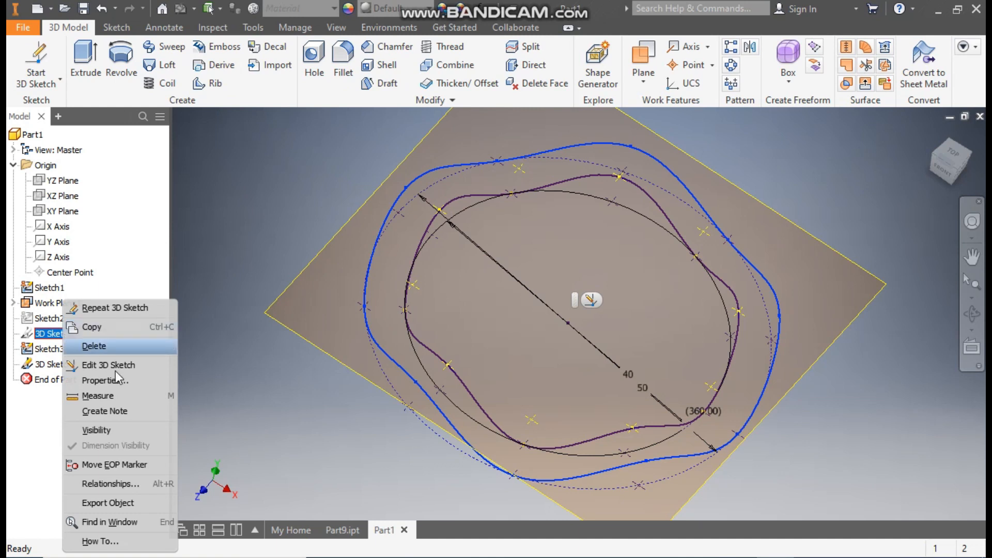
{"action": "left_click", "coordinate": [118, 435]}
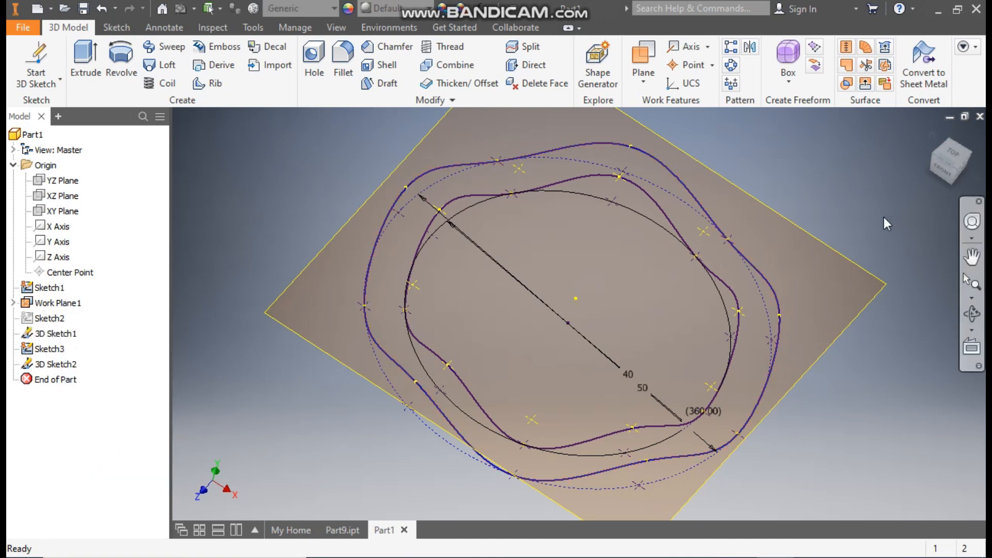
Hide the offset work plane and restore the home view.
{"action": "scroll", "coordinate": [787, 268], "scroll_direction": "up", "scroll_amount": 3}
{"action": "scroll", "coordinate": [698, 339], "scroll_direction": "up", "scroll_amount": 1}
{"action": "middle_click_drag", "start_coordinate": [703, 345], "coordinate": [646, 342]}
{"action": "scroll", "coordinate": [677, 335], "scroll_direction": "down", "scroll_amount": 1}
{"action": "left_click", "coordinate": [62, 304]}
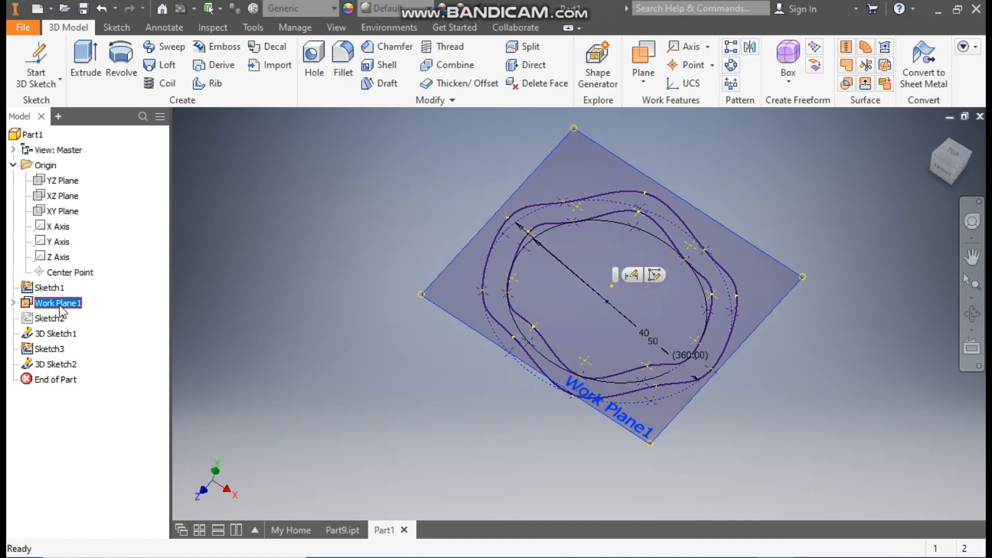
{"action": "right_click", "coordinate": [61, 304]}
{"action": "left_click", "coordinate": [88, 318]}
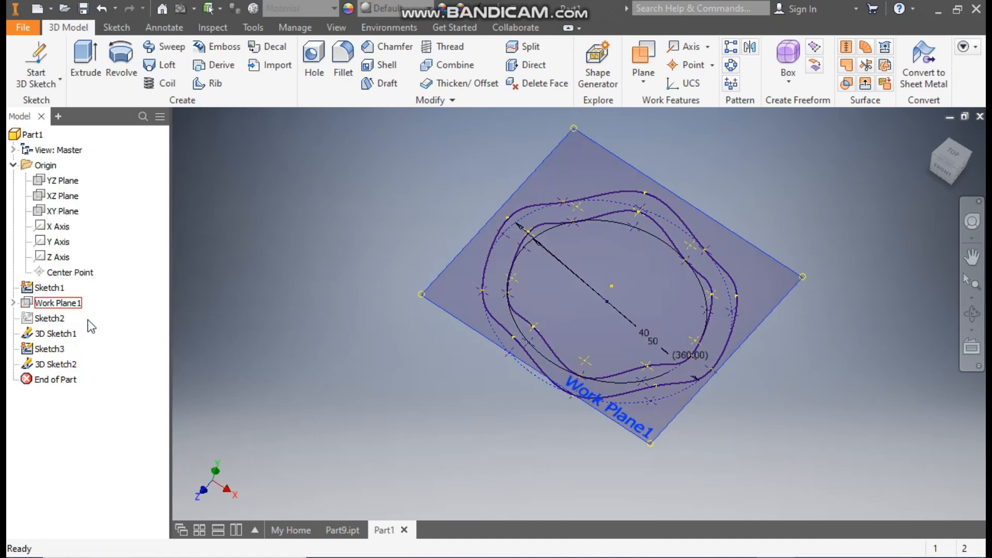
{"action": "left_click", "coordinate": [929, 133]}
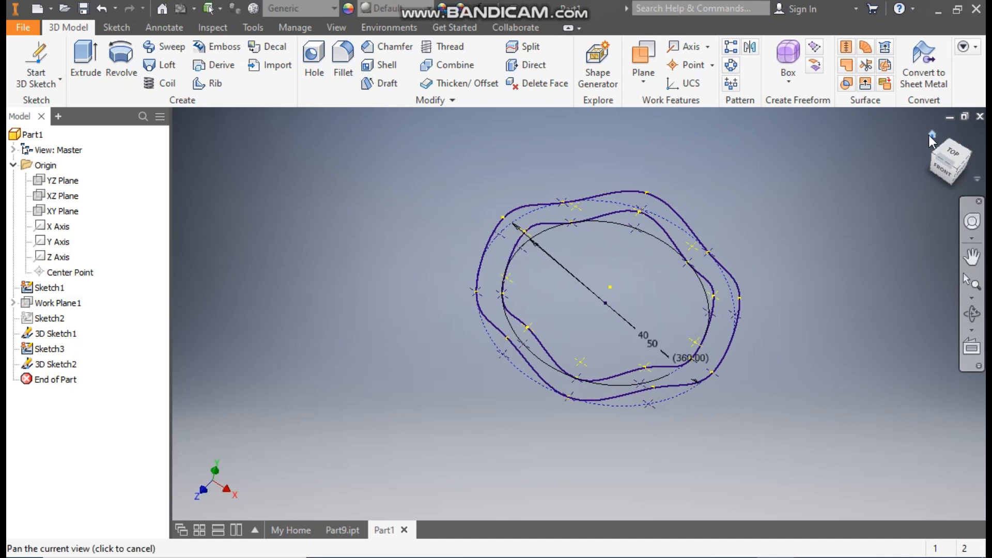
Hide the base sketch with the 40 mm and 50 mm circles and the sketch with the projected inner points.
{"action": "left_click", "coordinate": [50, 289]}
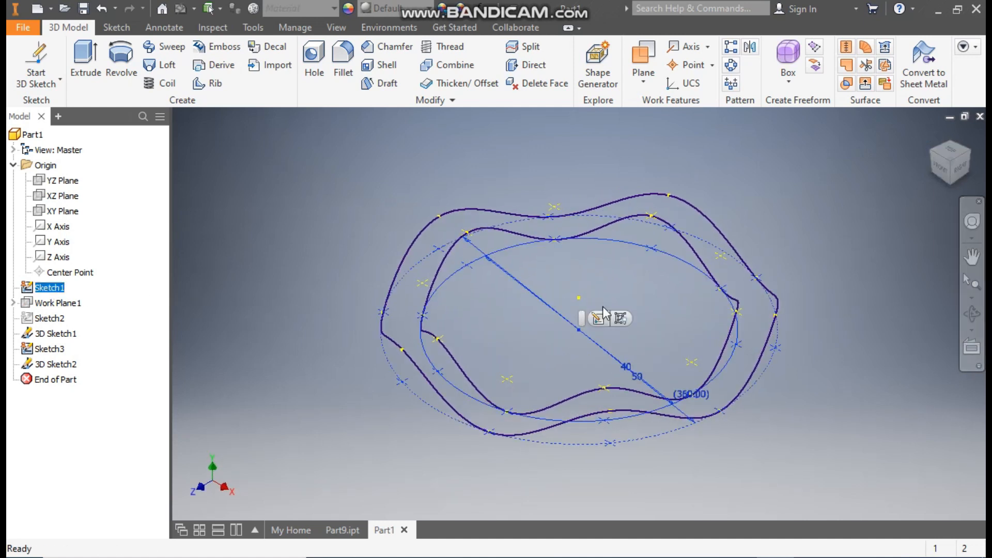
{"action": "left_click", "coordinate": [622, 319]}
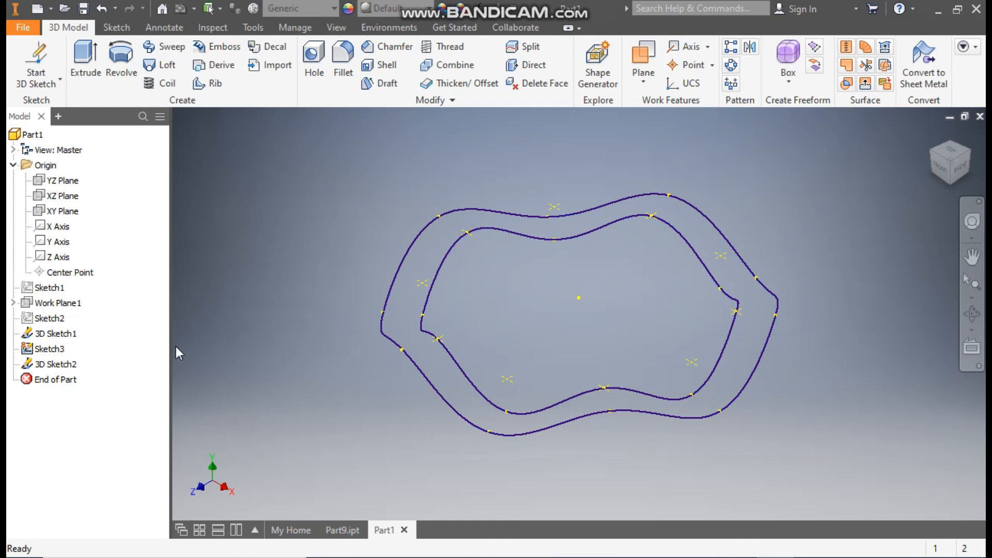
{"action": "left_click", "coordinate": [56, 349]}
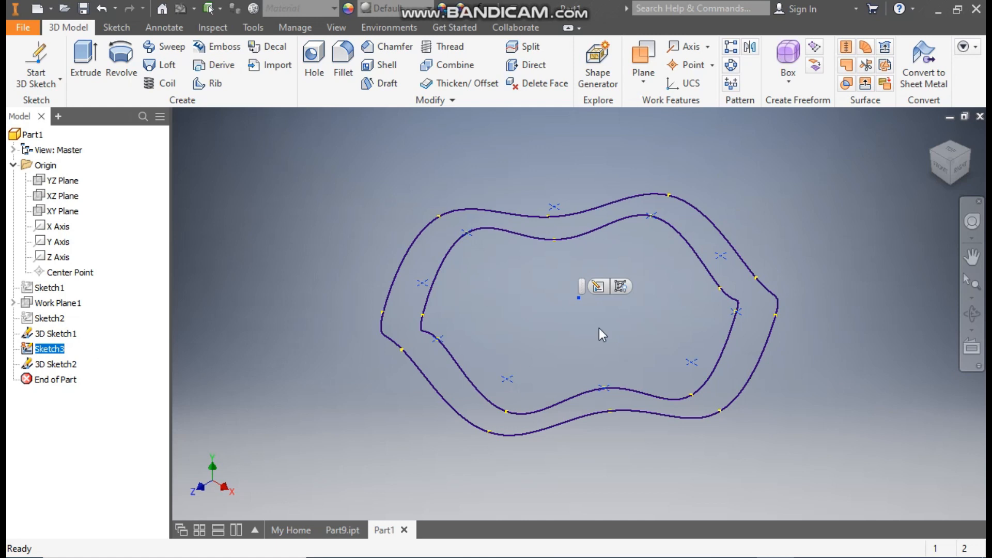
{"action": "left_click", "coordinate": [624, 287]}
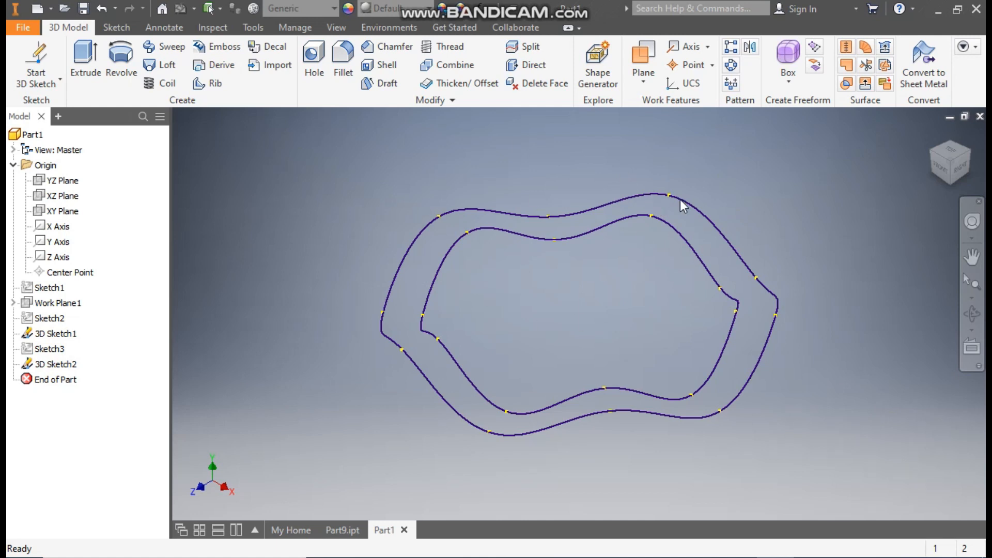
Create a boundary patch between the inner and outer closed 3D splines to form a wavy ring surface.
{"action": "left_click", "coordinate": [952, 164]}
{"action": "left_click", "coordinate": [950, 151]}
{"action": "scroll", "coordinate": [489, 324], "scroll_direction": "up", "scroll_amount": 5}
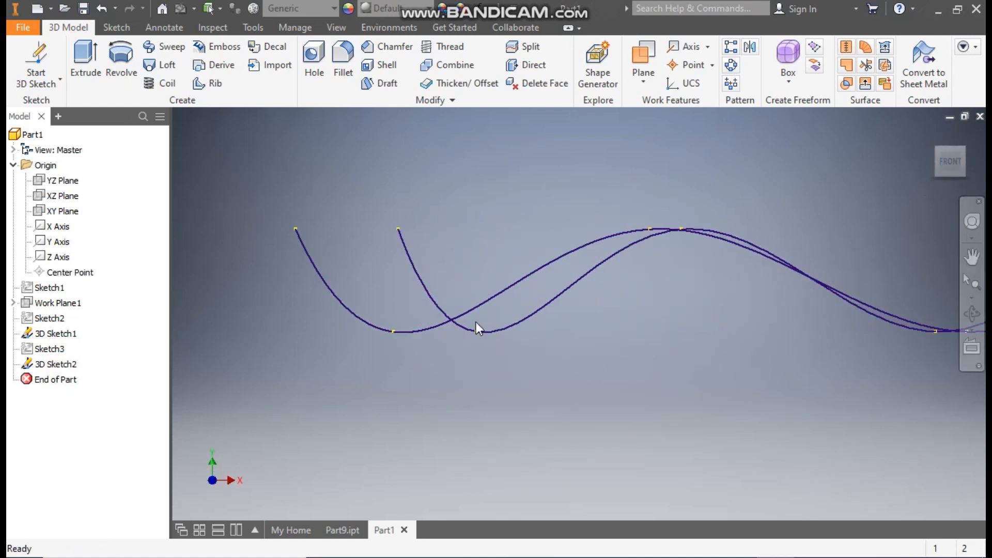
{"action": "scroll", "coordinate": [379, 284], "scroll_direction": "down", "scroll_amount": 3}
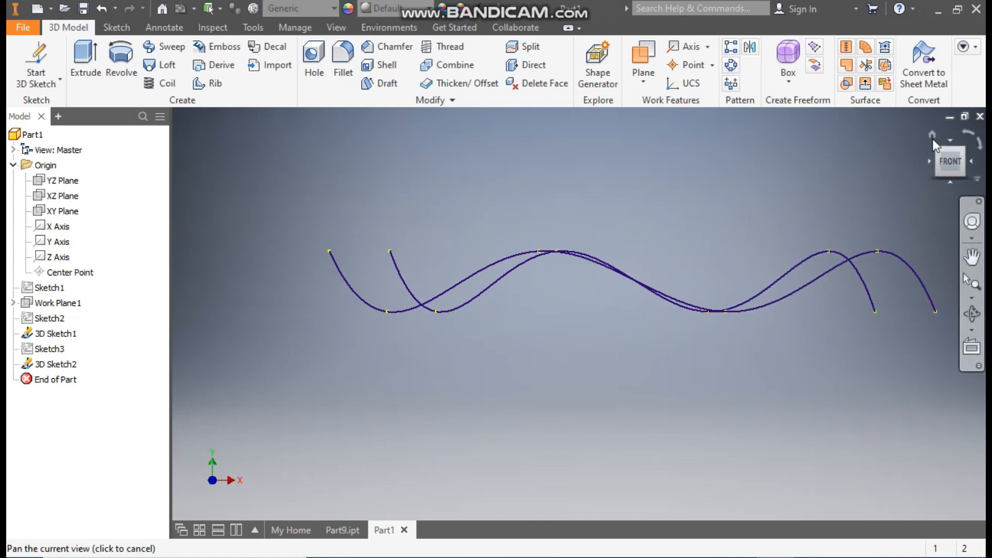
{"action": "left_click", "coordinate": [932, 136]}
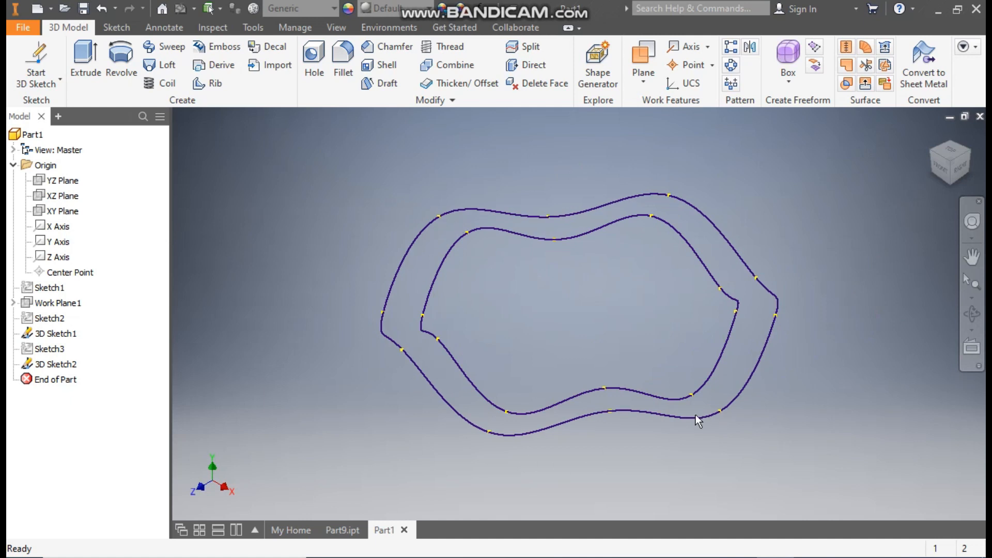
{"action": "left_click", "coordinate": [850, 69]}
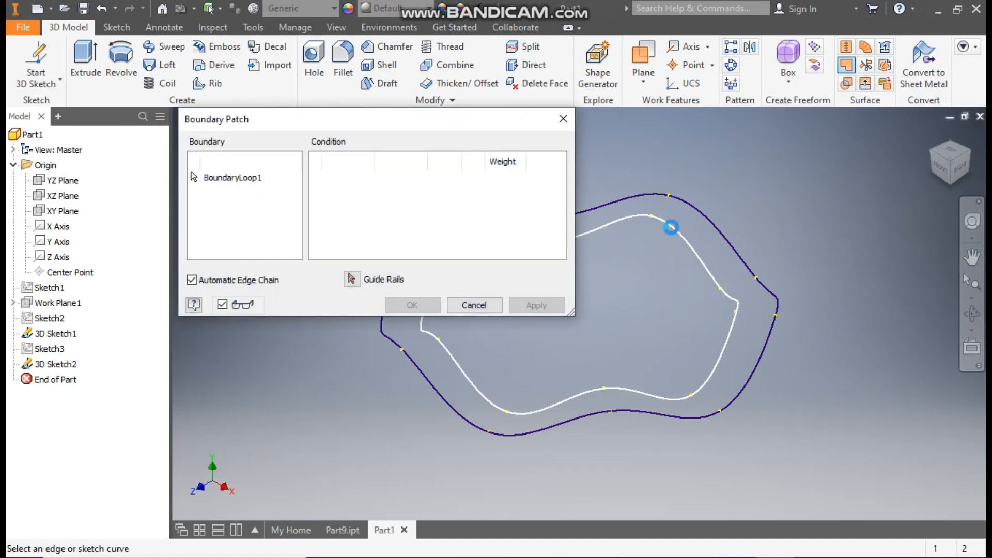
{"action": "left_click", "coordinate": [674, 229]}
{"action": "left_click", "coordinate": [700, 211]}
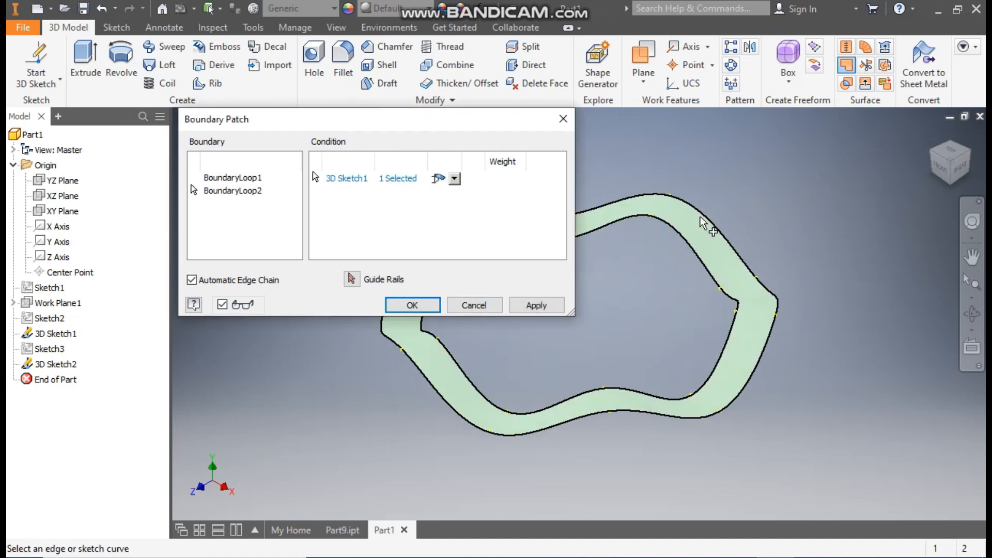
{"action": "middle_click_drag", "start_coordinate": [684, 248], "coordinate": [749, 258]}
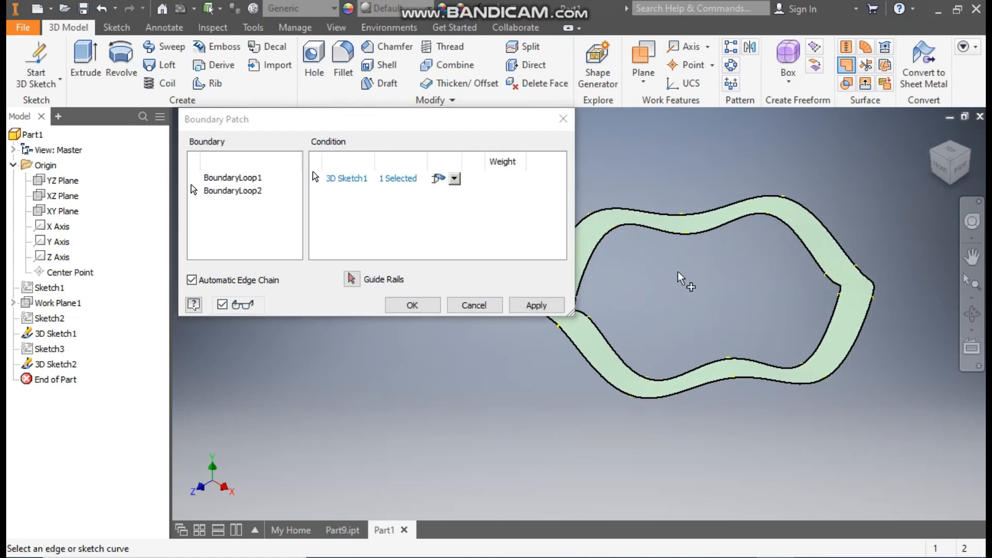
{"action": "left_click", "coordinate": [406, 306]}
Thicken the ring patch face by 1 mm into a new solid body.
{"action": "middle_click_drag", "start_coordinate": [473, 212], "coordinate": [373, 209]}
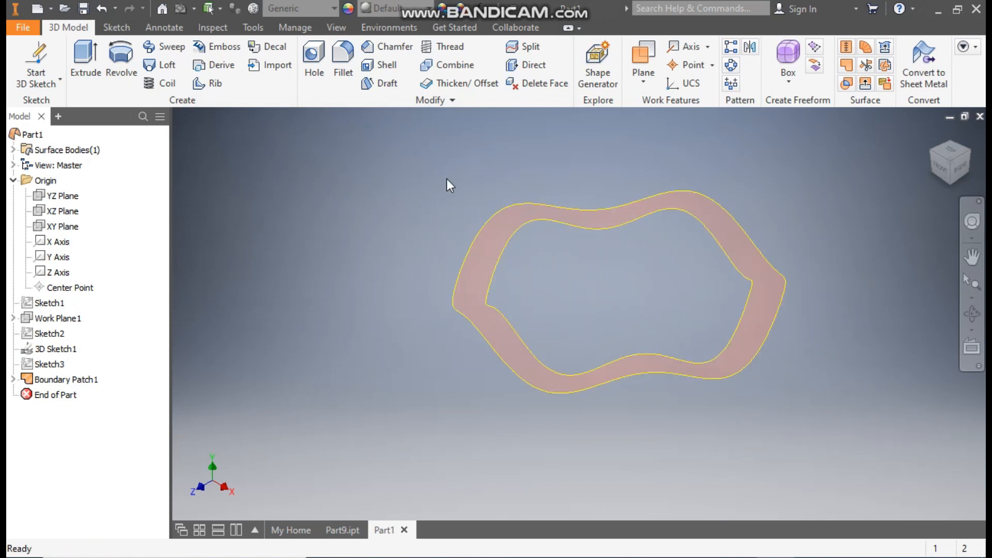
{"action": "left_click", "coordinate": [459, 82]}
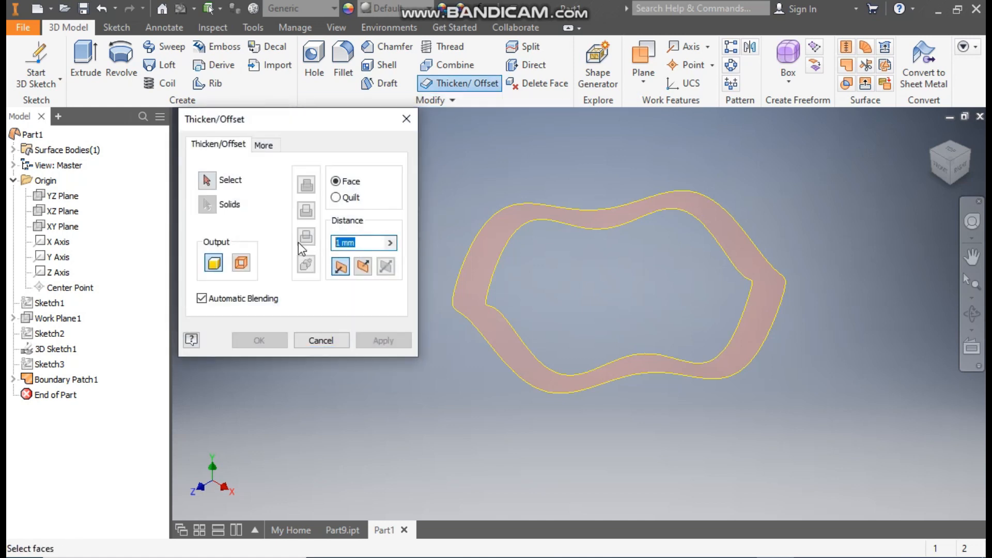
{"action": "type", "text": "2.5"}
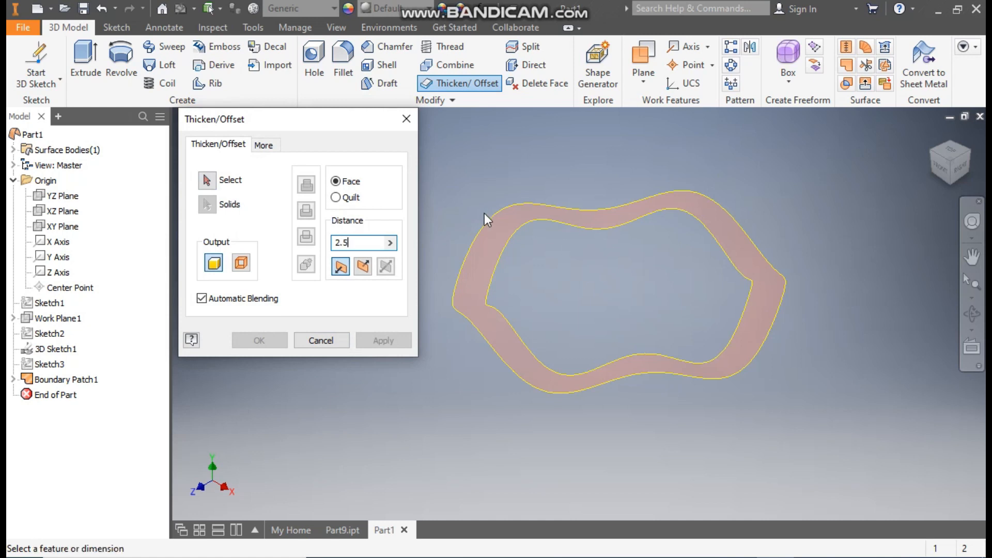
{"action": "left_click", "coordinate": [206, 179]}
{"action": "left_click", "coordinate": [515, 219]}
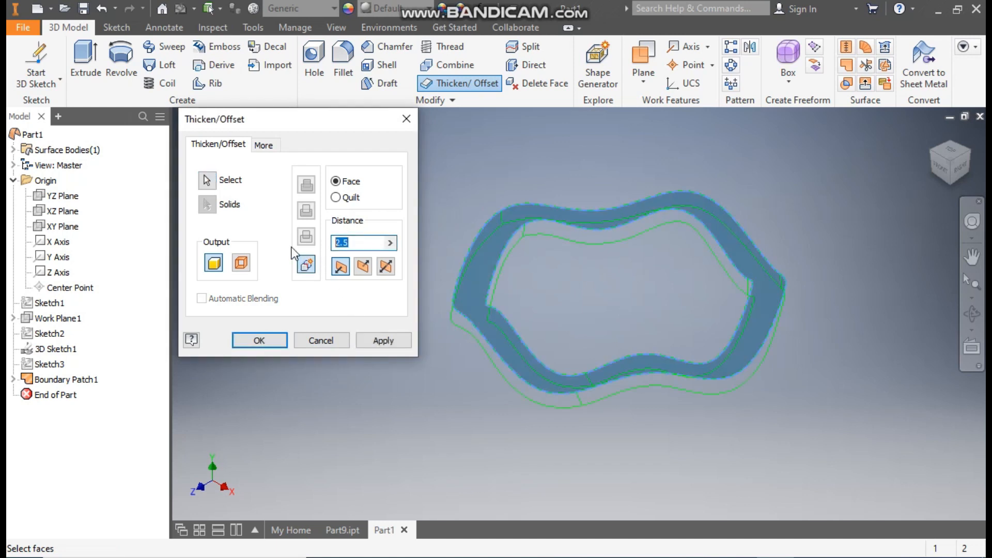
{"action": "type", "text": "1"}
{"action": "key", "text": "Return"}
Hide the boundary patch surface so only the thickened solid ring is displayed.
{"action": "left_click", "coordinate": [62, 395]}
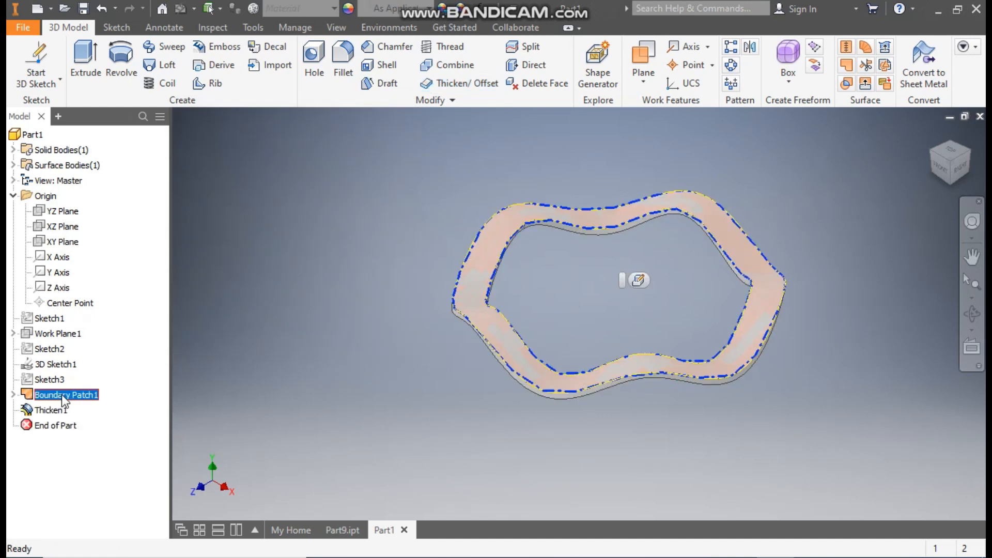
{"action": "right_click", "coordinate": [62, 395]}
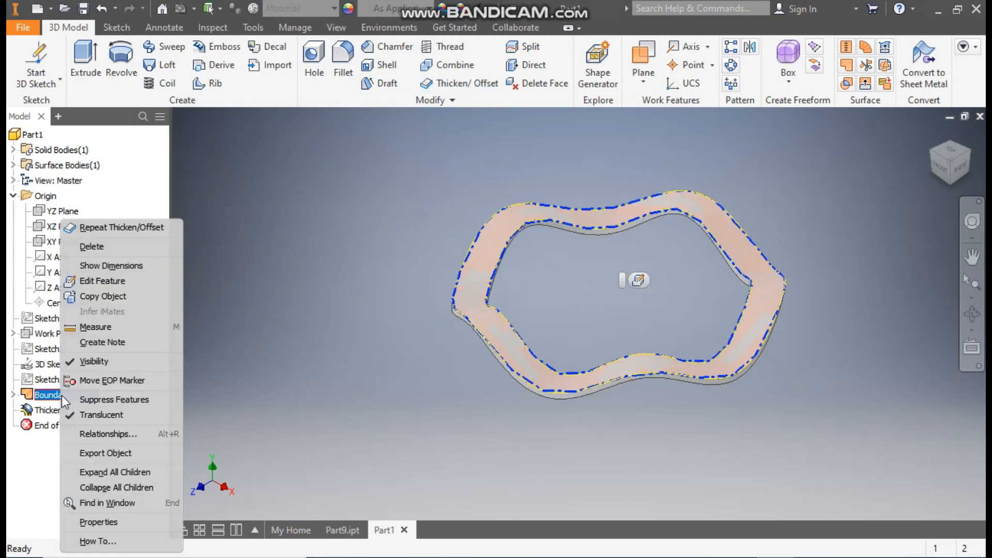
{"action": "left_click", "coordinate": [89, 360]}
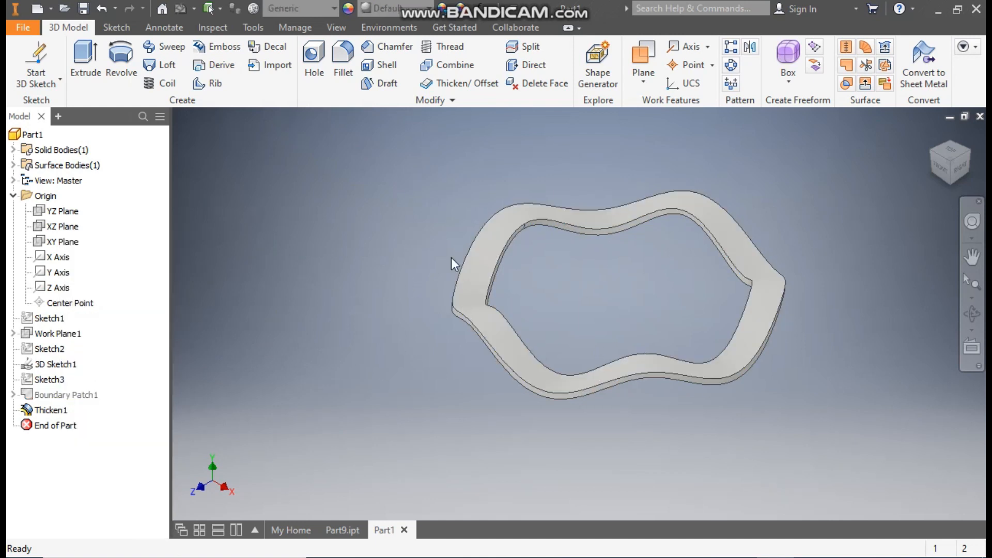
Apply the Blue - Wall Paint - Glossy appearance to the ring's wide upper and lower faces.
{"action": "left_click", "coordinate": [497, 234]}
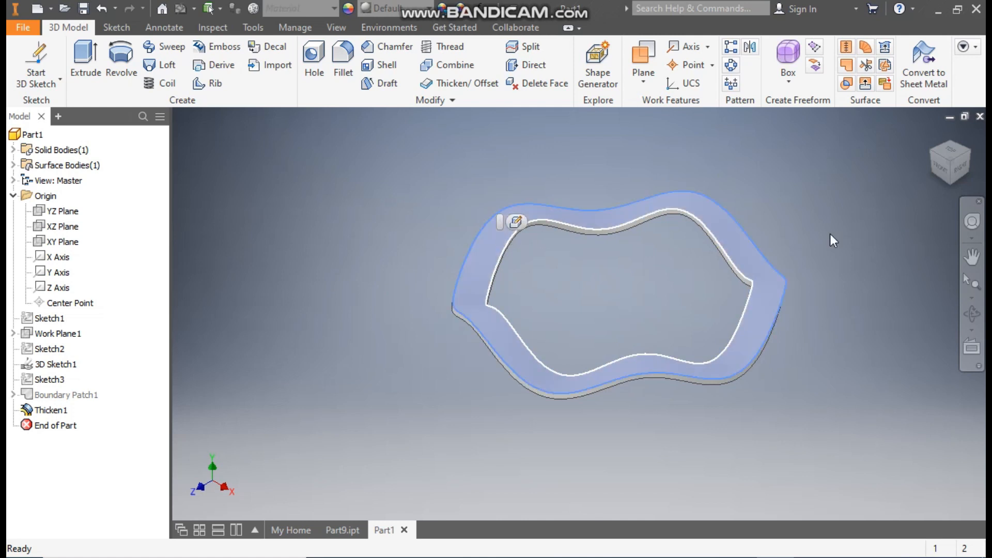
{"action": "left_click", "coordinate": [949, 185]}
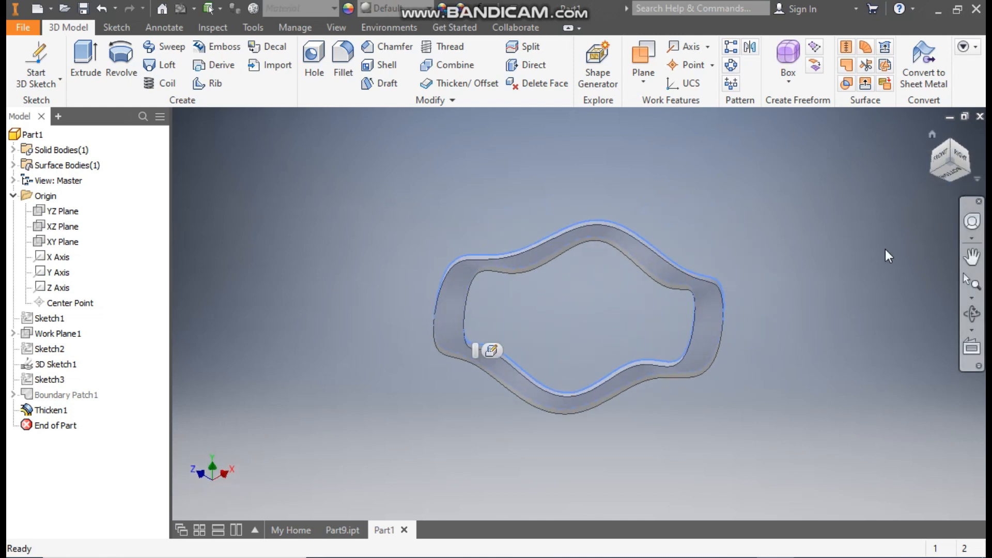
{"action": "left_click", "coordinate": [462, 275]}
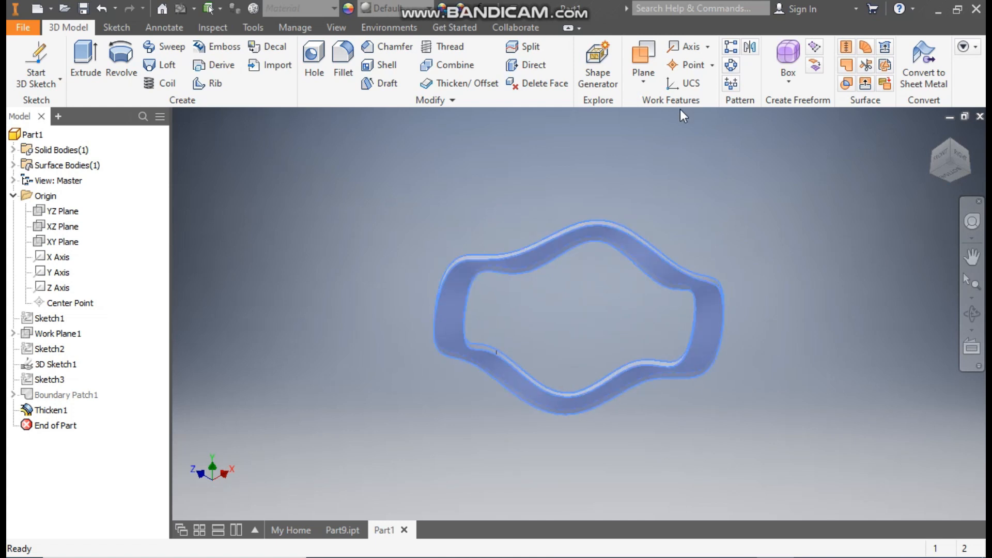
{"action": "left_click", "coordinate": [376, 10]}
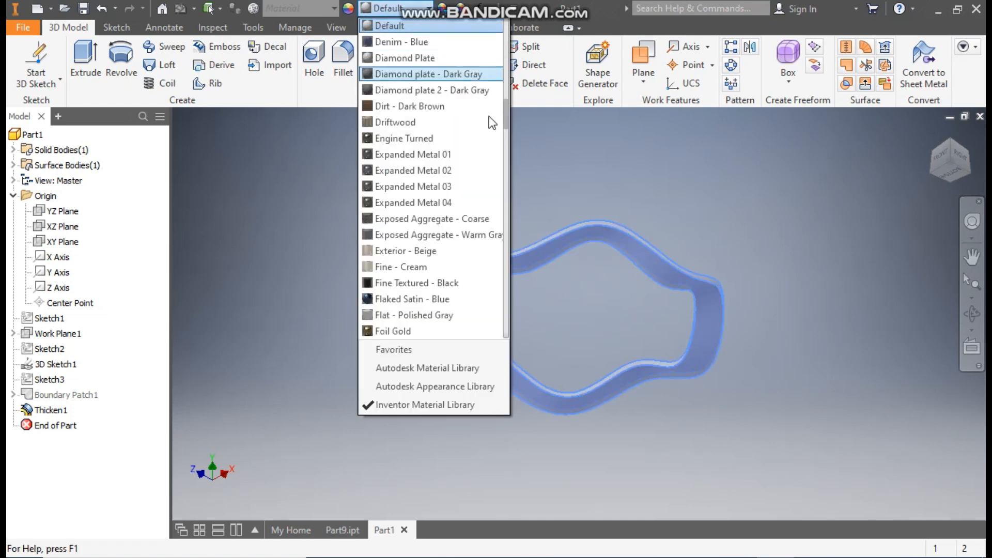
{"action": "left_click_drag", "start_coordinate": [505, 115], "coordinate": [513, 75]}
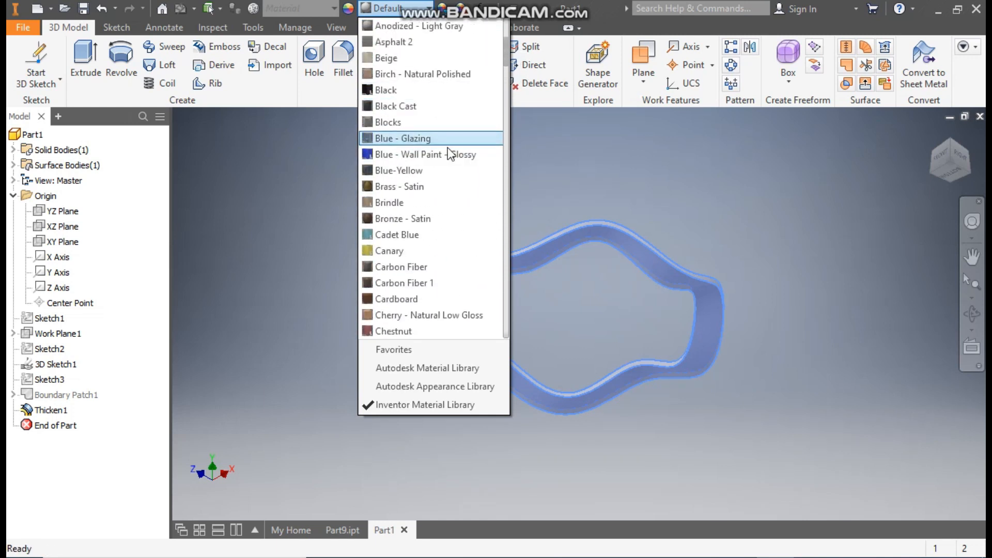
{"action": "left_click", "coordinate": [388, 154]}
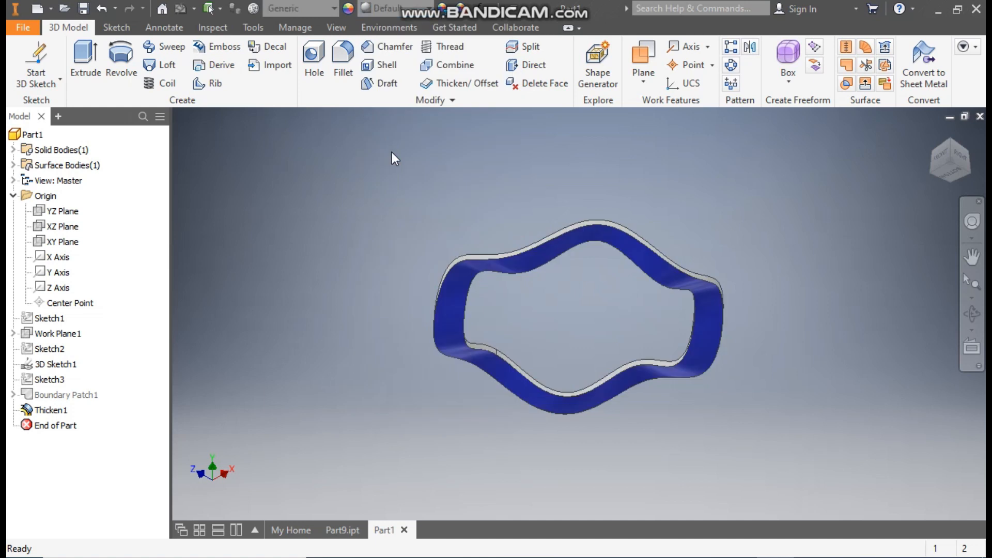
Apply the Yellow appearance to the ring's narrow inner and outer side faces and restore the home view.
{"action": "scroll", "coordinate": [518, 209], "scroll_direction": "down", "scroll_amount": 5}
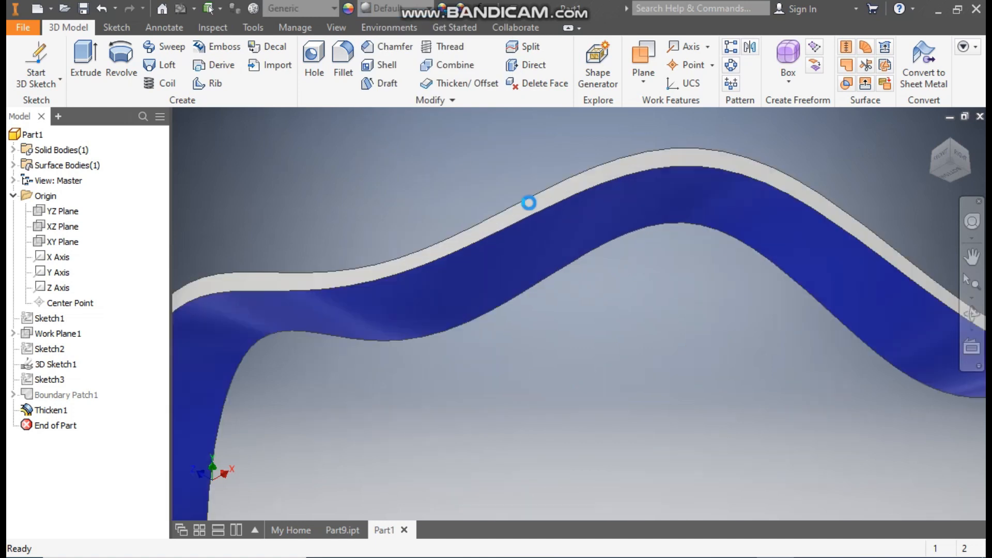
{"action": "scroll", "coordinate": [551, 207], "scroll_direction": "up", "scroll_amount": 5}
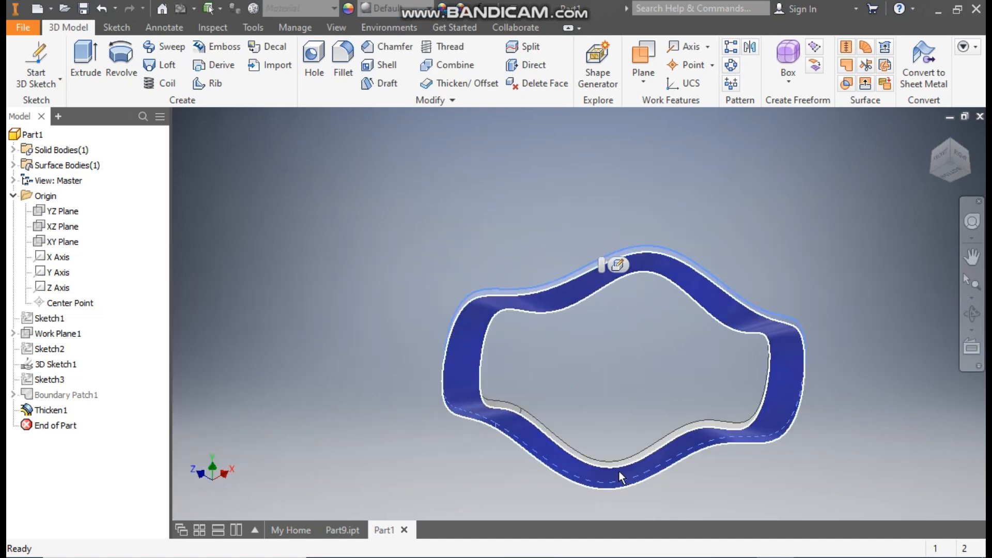
{"action": "scroll", "coordinate": [594, 470], "scroll_direction": "down", "scroll_amount": 5}
{"action": "scroll", "coordinate": [556, 435], "scroll_direction": "up", "scroll_amount": 5}
{"action": "middle_click_drag", "start_coordinate": [560, 370], "coordinate": [704, 371], "text": "shift"}
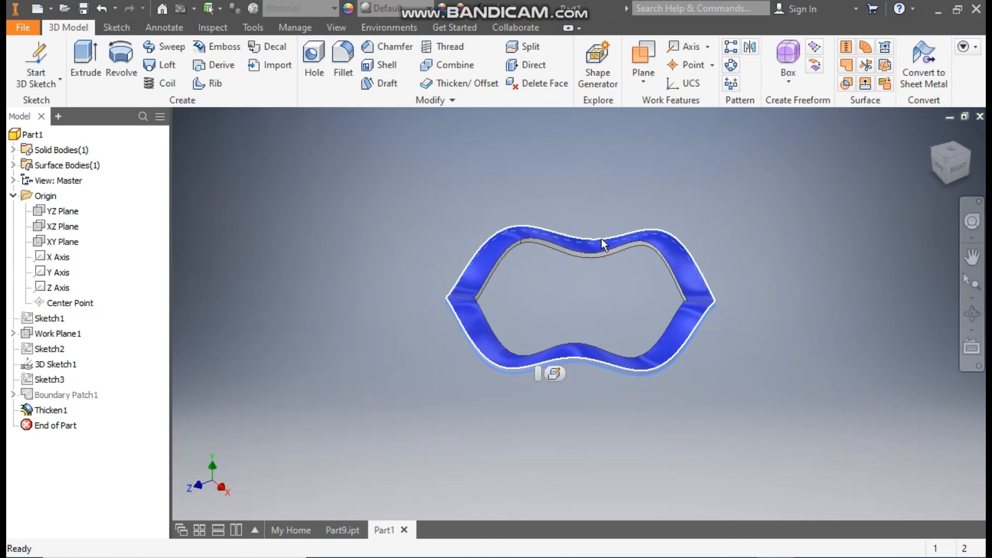
{"action": "scroll", "coordinate": [553, 299], "scroll_direction": "down", "scroll_amount": 5}
{"action": "left_click", "coordinate": [554, 296]}
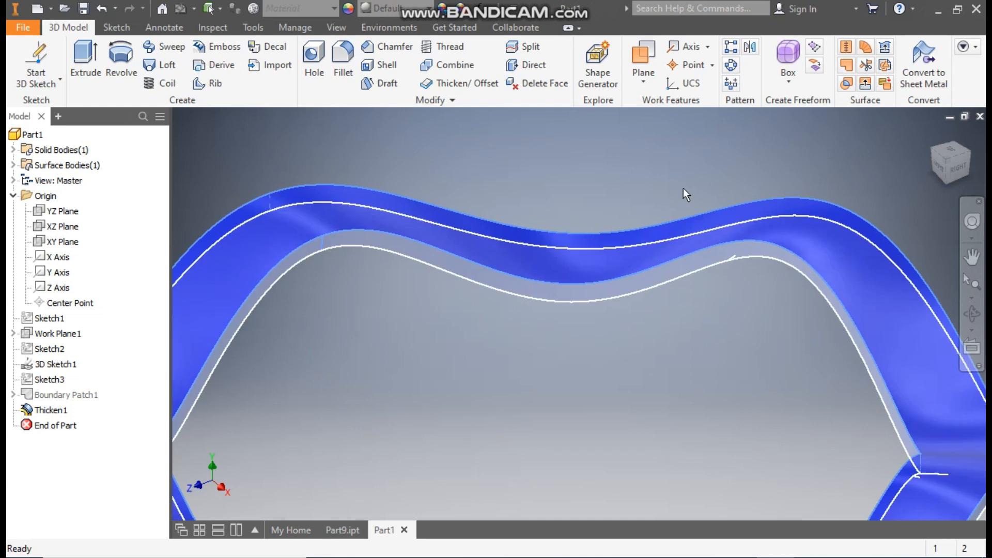
{"action": "left_click", "coordinate": [368, 10]}
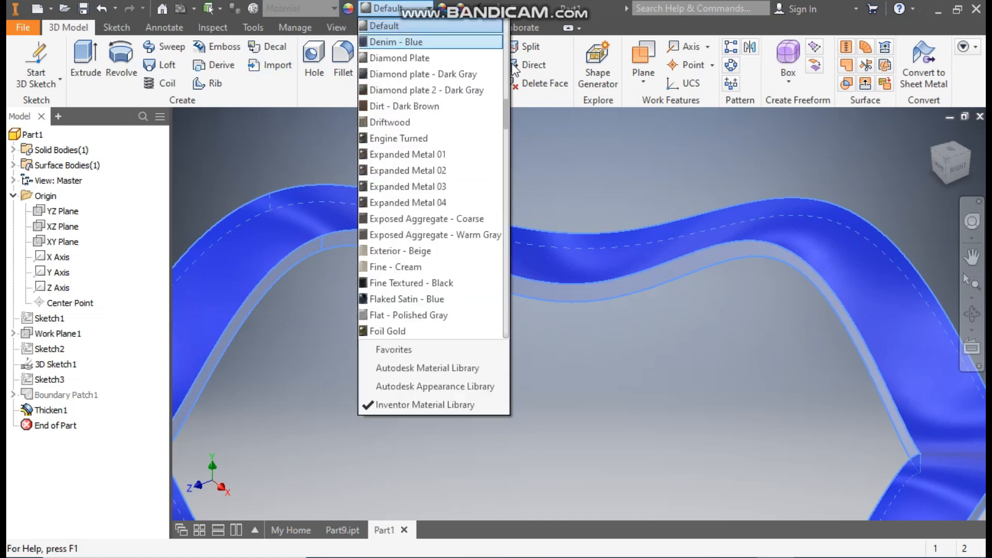
{"action": "key", "text": "y"}
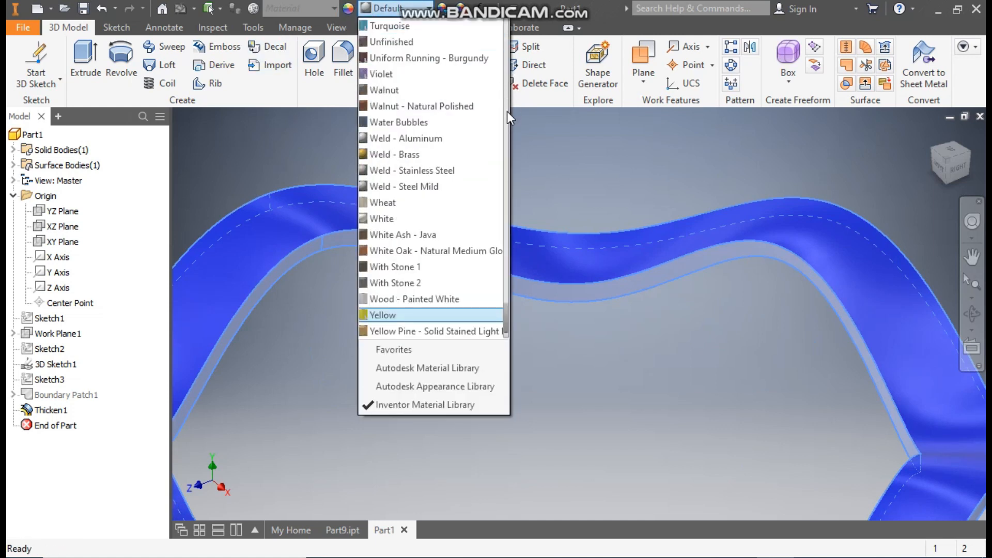
{"action": "scroll", "coordinate": [527, 330], "scroll_direction": "up", "scroll_amount": 5}
{"action": "middle_click_drag", "start_coordinate": [559, 329], "coordinate": [582, 306]}
{"action": "scroll", "coordinate": [567, 297], "scroll_direction": "down", "scroll_amount": 1}
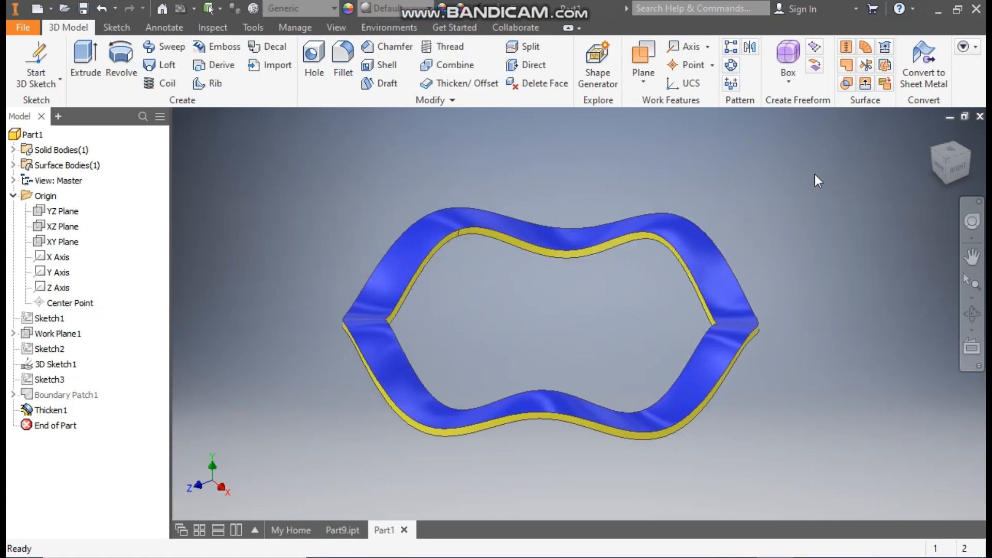
{"action": "left_click", "coordinate": [932, 132]}
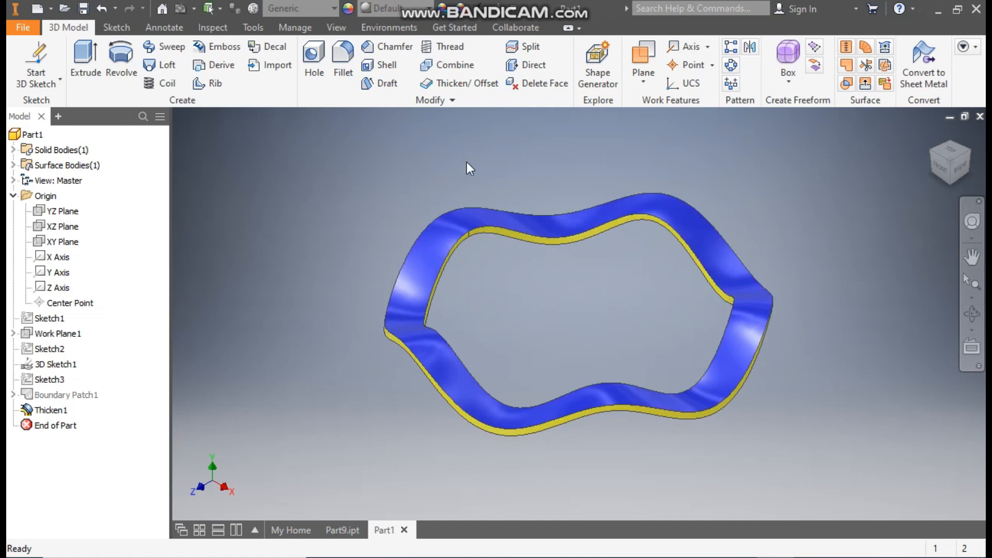
Copy the ring's solid body as new repaired geometry with Copy Object.
{"action": "left_click", "coordinate": [445, 102]}
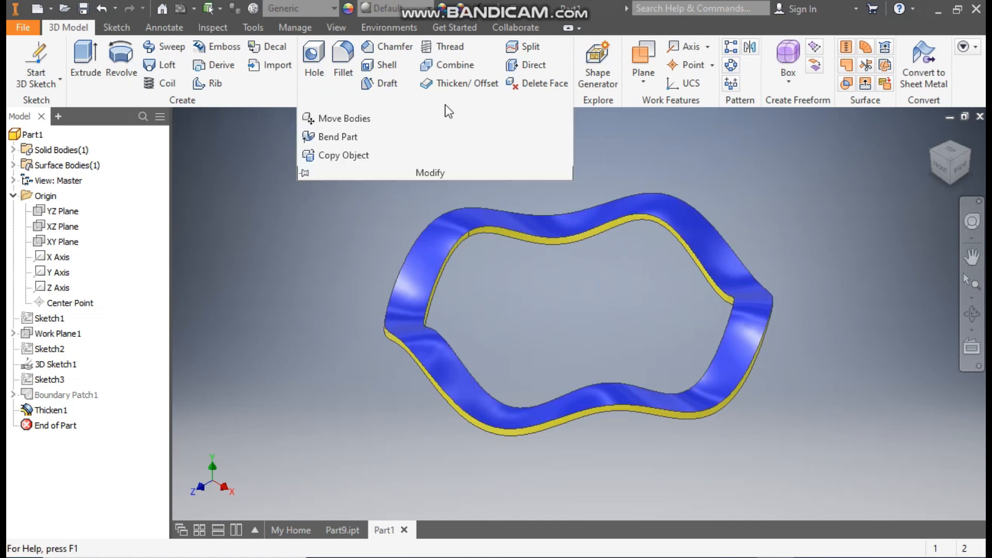
{"action": "left_click", "coordinate": [352, 157]}
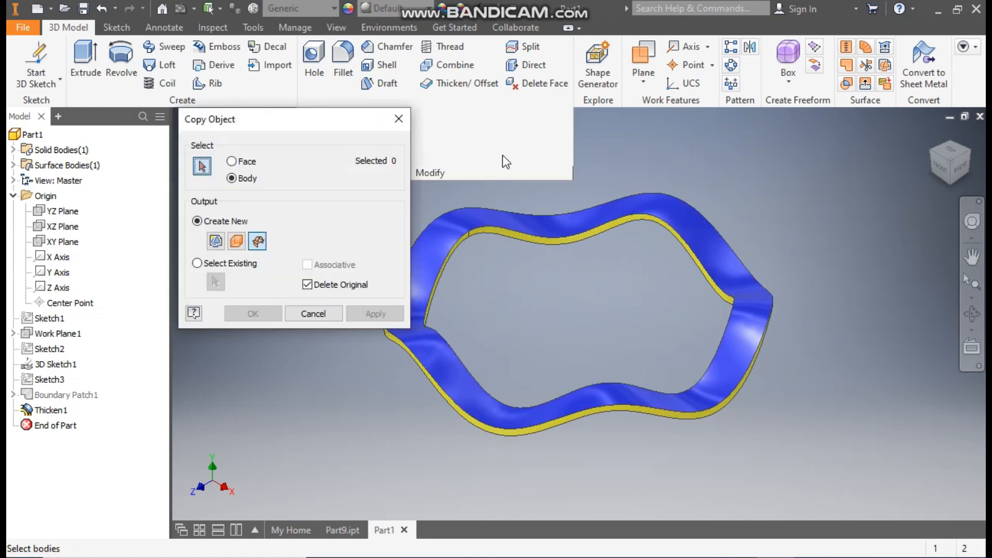
{"action": "scroll", "coordinate": [547, 302], "scroll_direction": "down", "scroll_amount": 3}
{"action": "middle_click_drag", "start_coordinate": [547, 301], "coordinate": [643, 298]}
{"action": "scroll", "coordinate": [619, 318], "scroll_direction": "up", "scroll_amount": 3}
{"action": "left_click", "coordinate": [603, 206]}
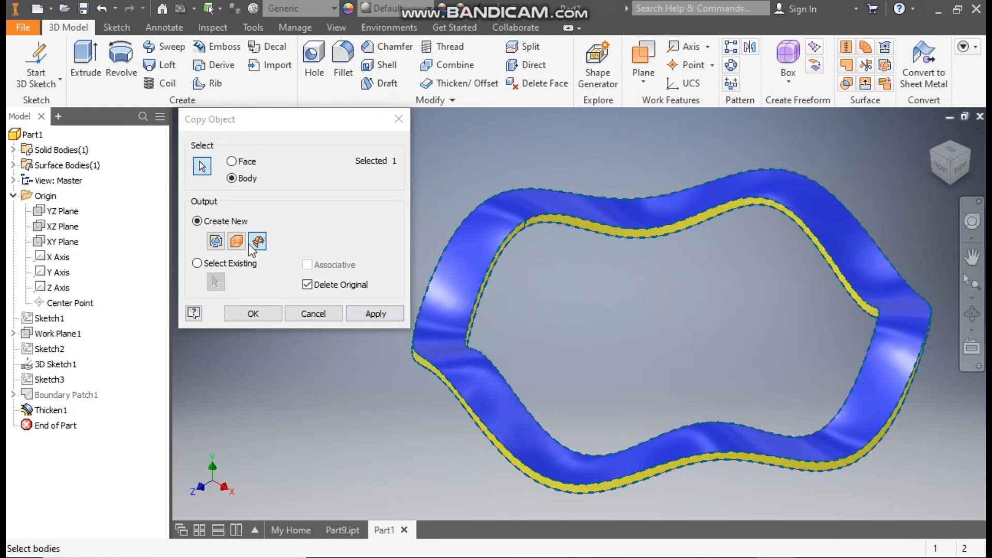
{"action": "left_click", "coordinate": [217, 242]}
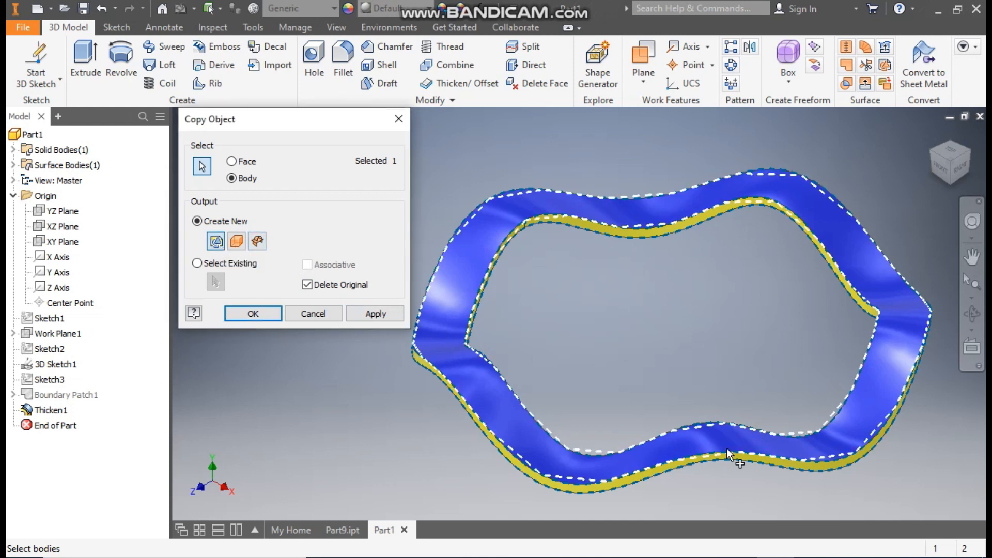
{"action": "left_click", "coordinate": [364, 318]}
{"action": "left_click", "coordinate": [398, 119]}
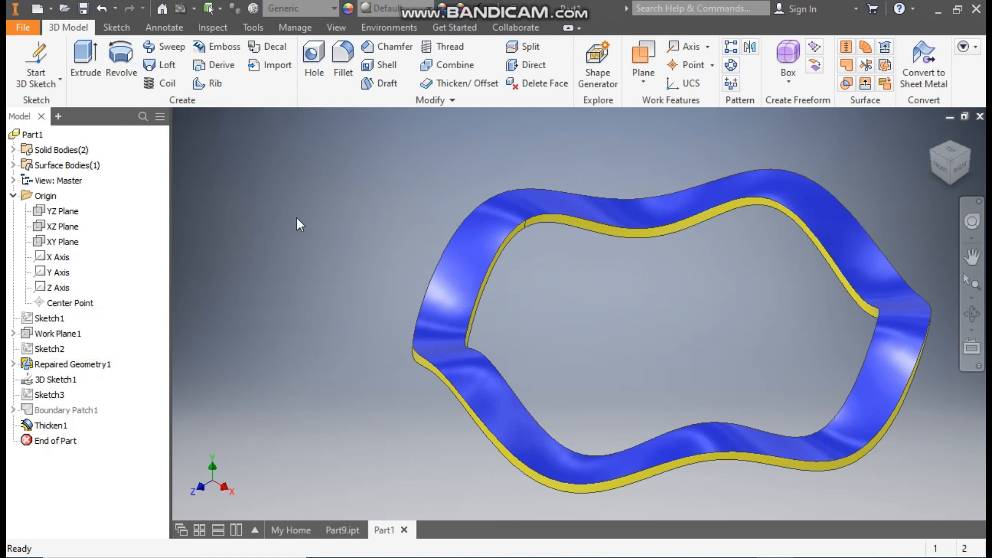
Select the ring body for Move Bodies and set the move operation to Rotate about line.
{"action": "left_click", "coordinate": [448, 100]}
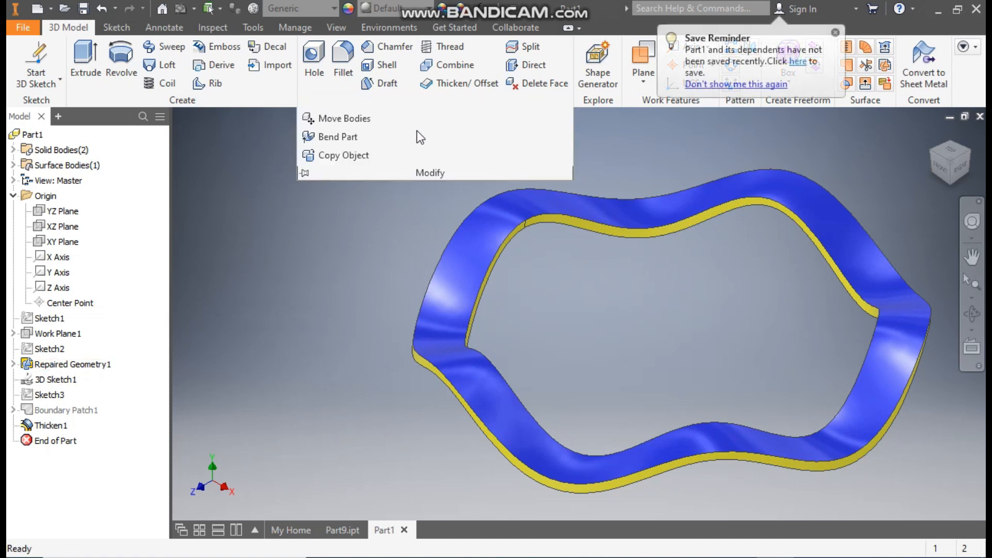
{"action": "left_click", "coordinate": [337, 119]}
{"action": "left_click", "coordinate": [461, 258]}
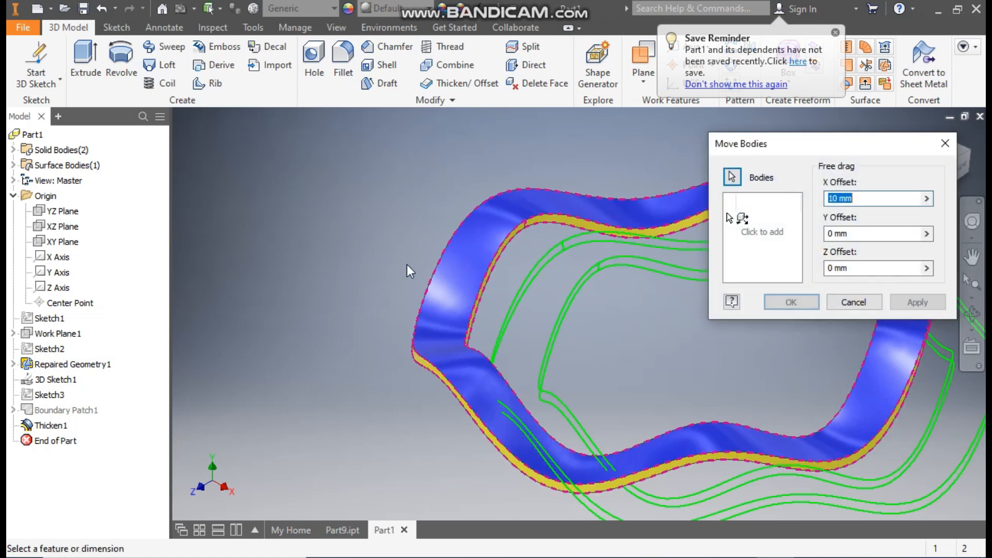
{"action": "scroll", "coordinate": [409, 270], "scroll_direction": "down", "scroll_amount": 3}
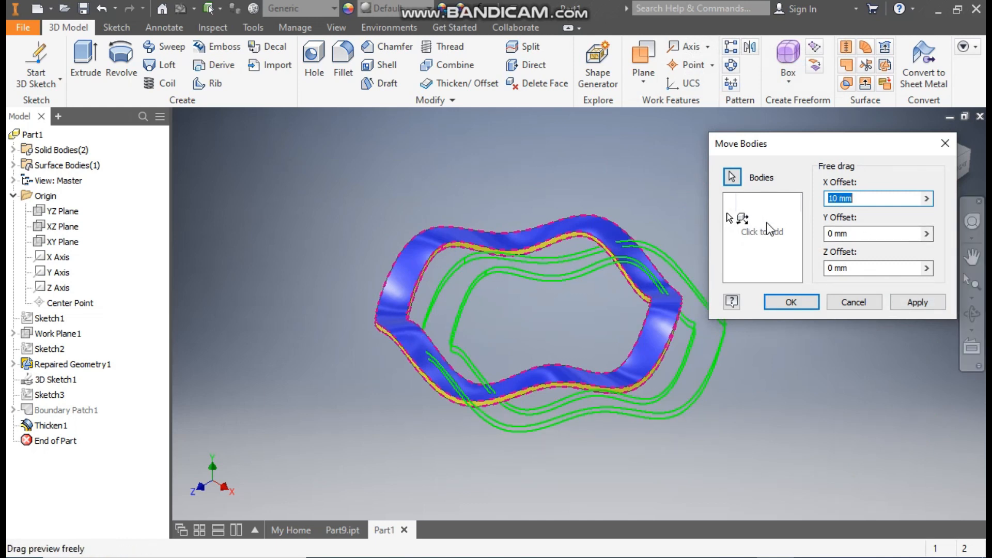
{"action": "left_click", "coordinate": [751, 221]}
{"action": "left_click", "coordinate": [794, 222]}
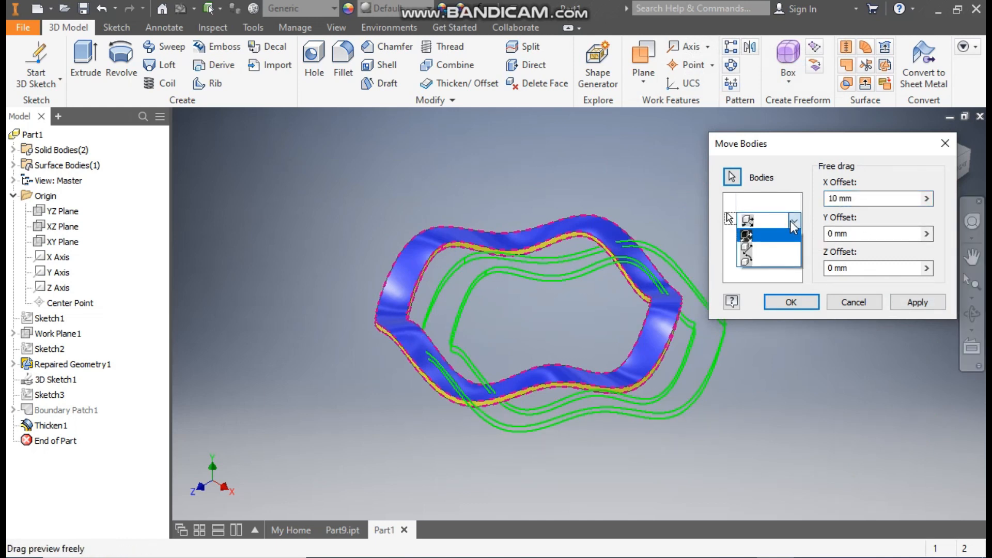
{"action": "left_click", "coordinate": [750, 262]}
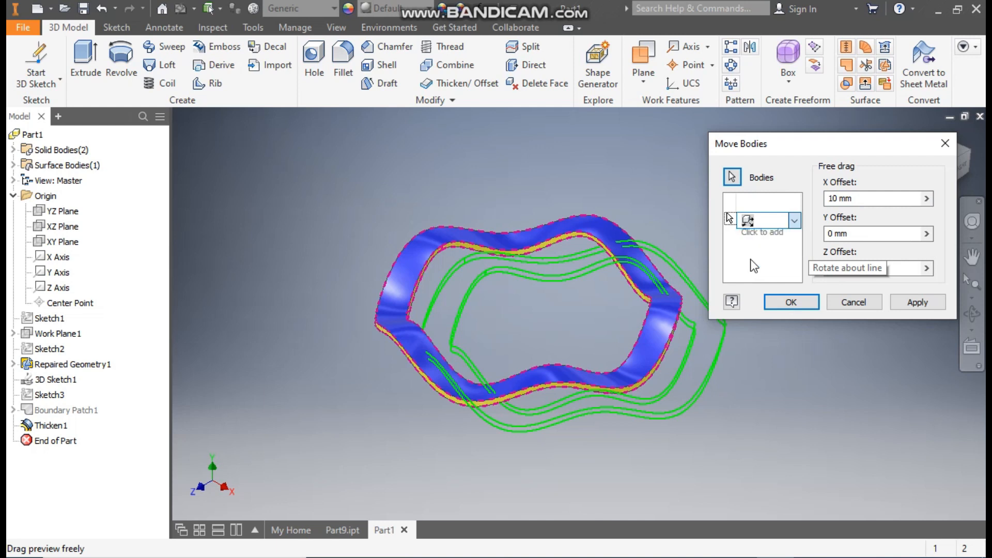
Rotate the selected ring body 180 degrees about the Y axis.
{"action": "left_click_drag", "start_coordinate": [859, 199], "coordinate": [813, 202]}
{"action": "type", "text": "180"}
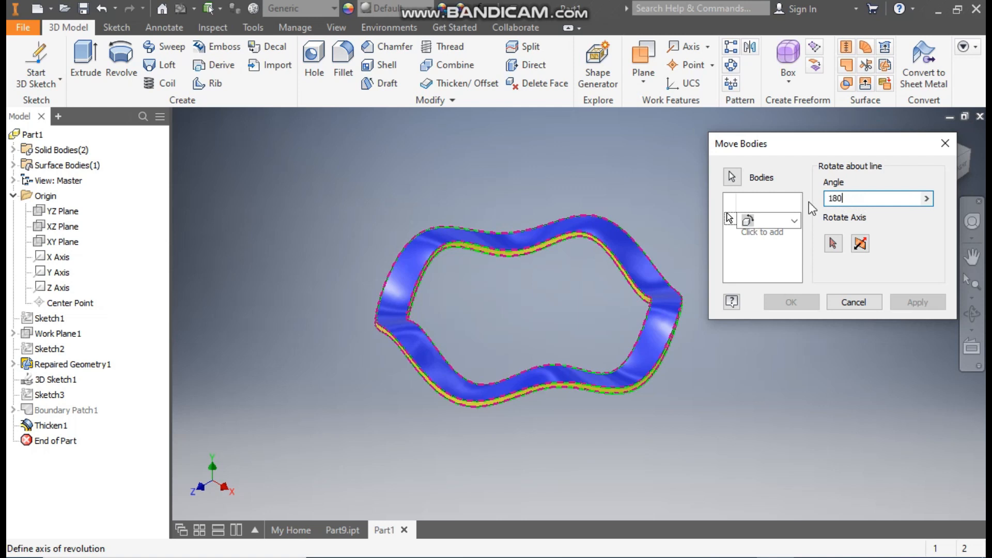
{"action": "left_click", "coordinate": [834, 244]}
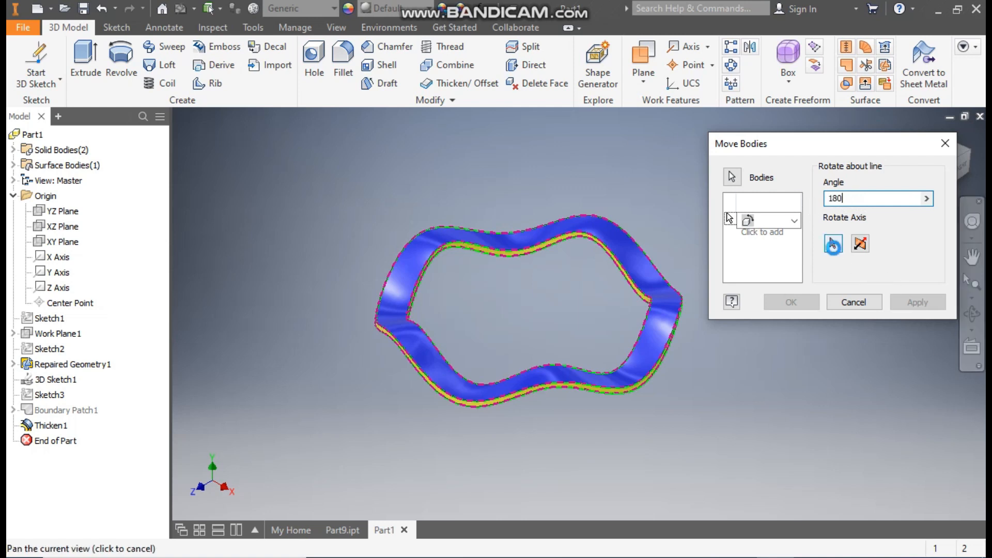
{"action": "left_click", "coordinate": [62, 272]}
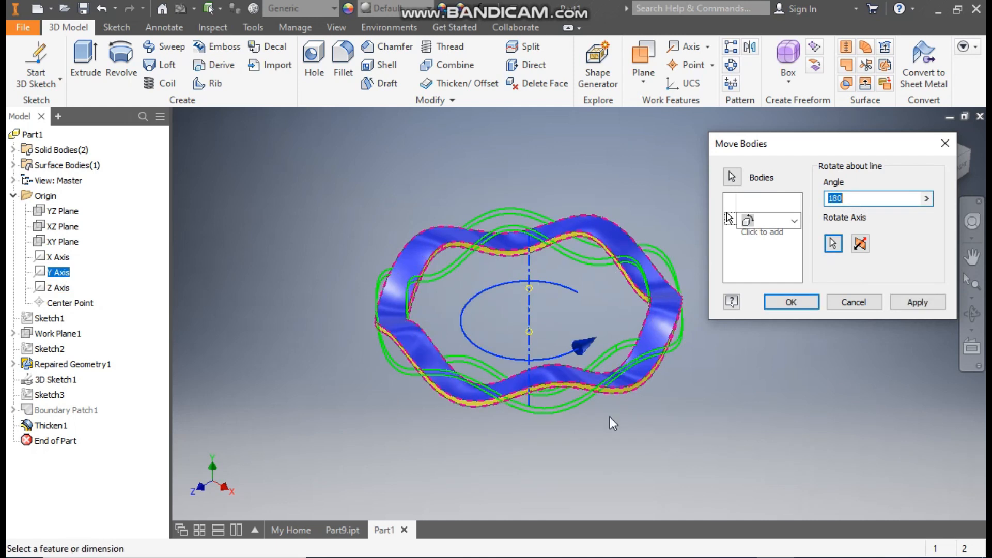
{"action": "left_click", "coordinate": [789, 303]}
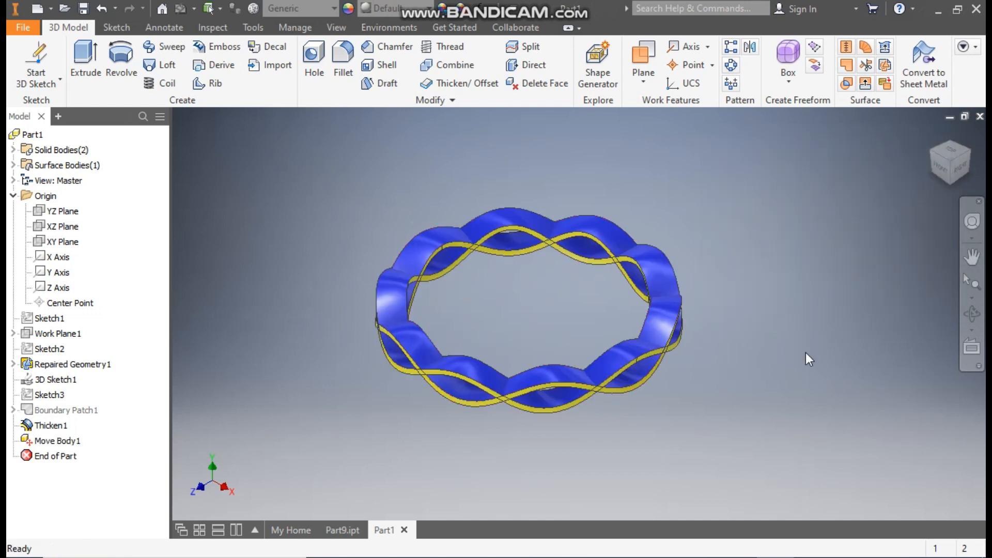
Set up a rectangular pattern of the interlaced ring solids with the Y axis as the first direction.
{"action": "scroll", "coordinate": [458, 404], "scroll_direction": "down", "scroll_amount": 3}
{"action": "middle_click_drag", "start_coordinate": [469, 410], "coordinate": [490, 467]}
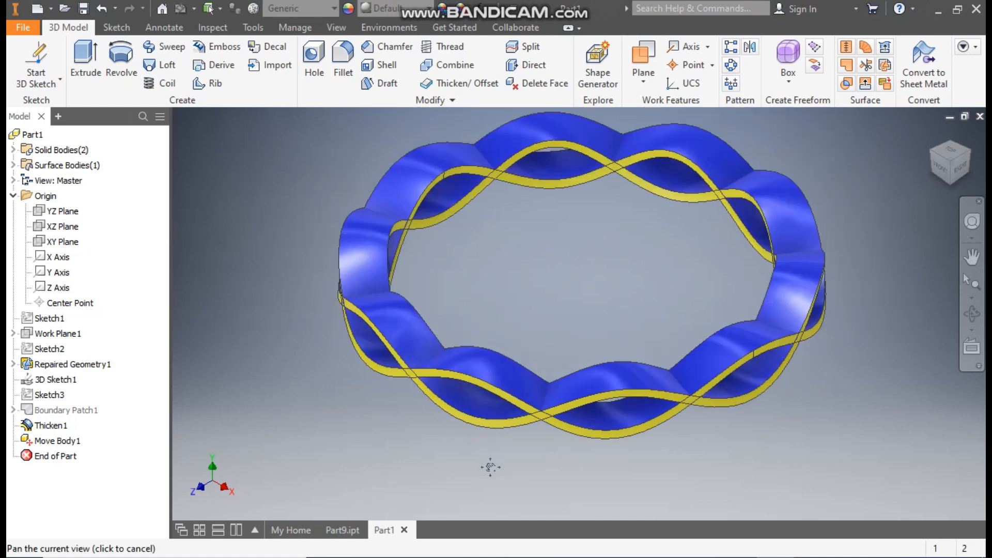
{"action": "scroll", "coordinate": [490, 467], "scroll_direction": "up", "scroll_amount": 2}
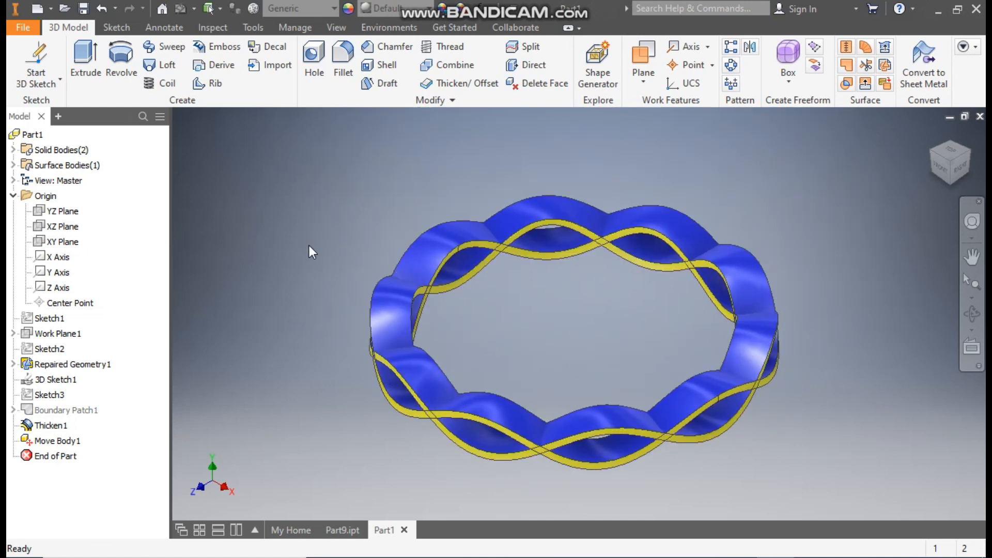
{"action": "left_click", "coordinate": [734, 55]}
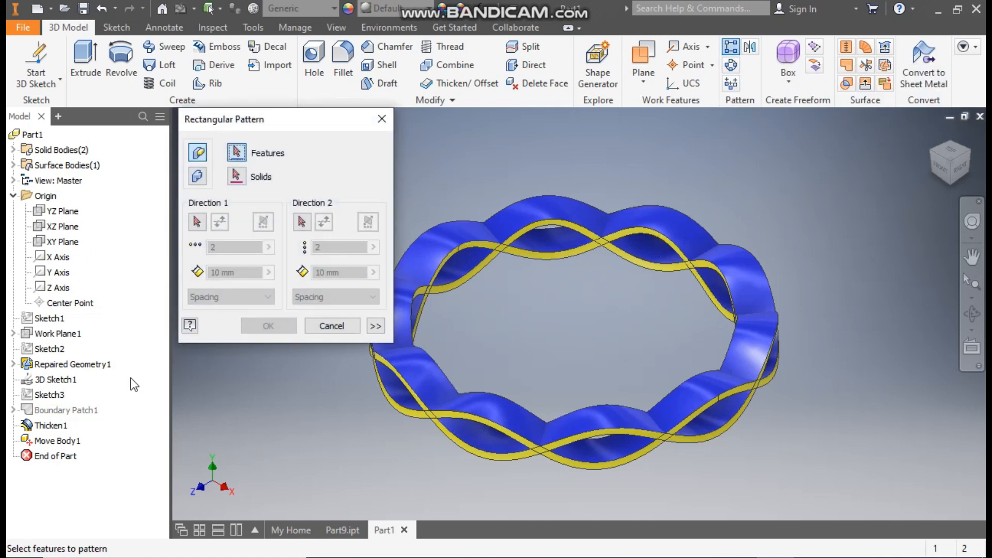
{"action": "left_click", "coordinate": [198, 177]}
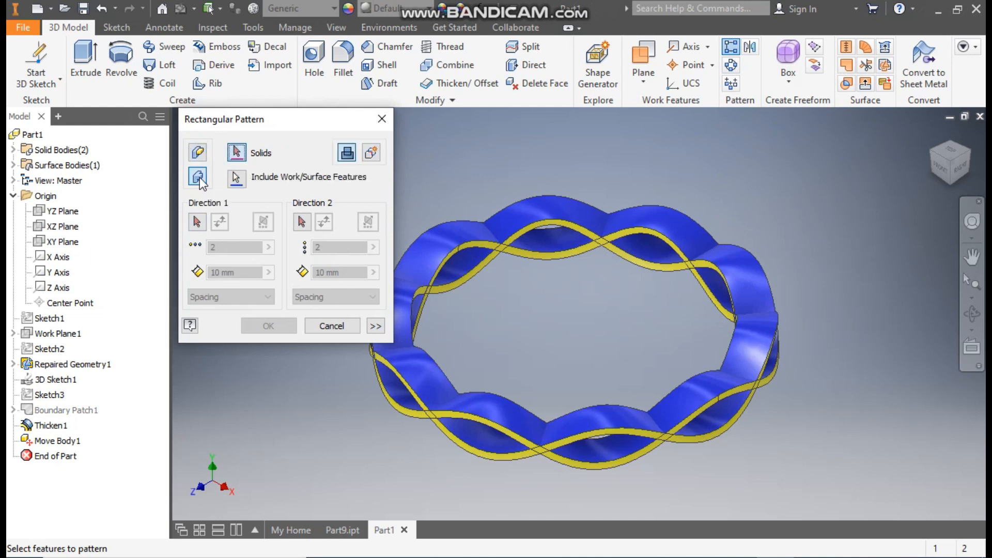
{"action": "left_click", "coordinate": [570, 202]}
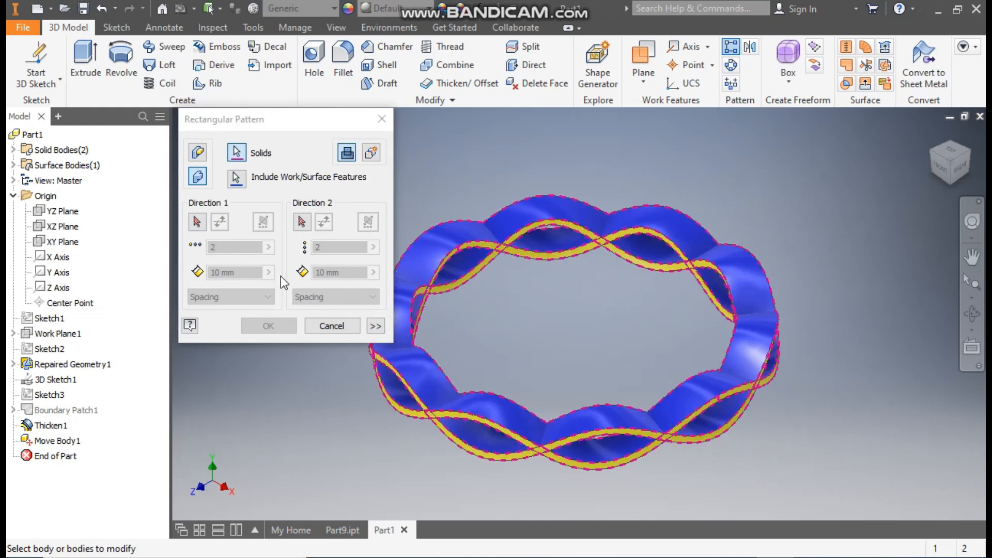
{"action": "left_click", "coordinate": [197, 222]}
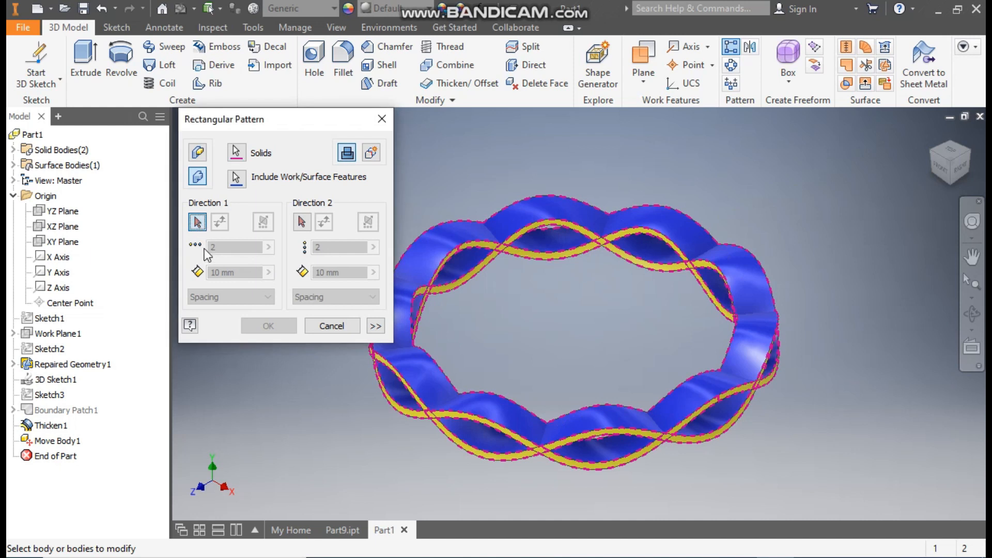
{"action": "left_click", "coordinate": [58, 273]}
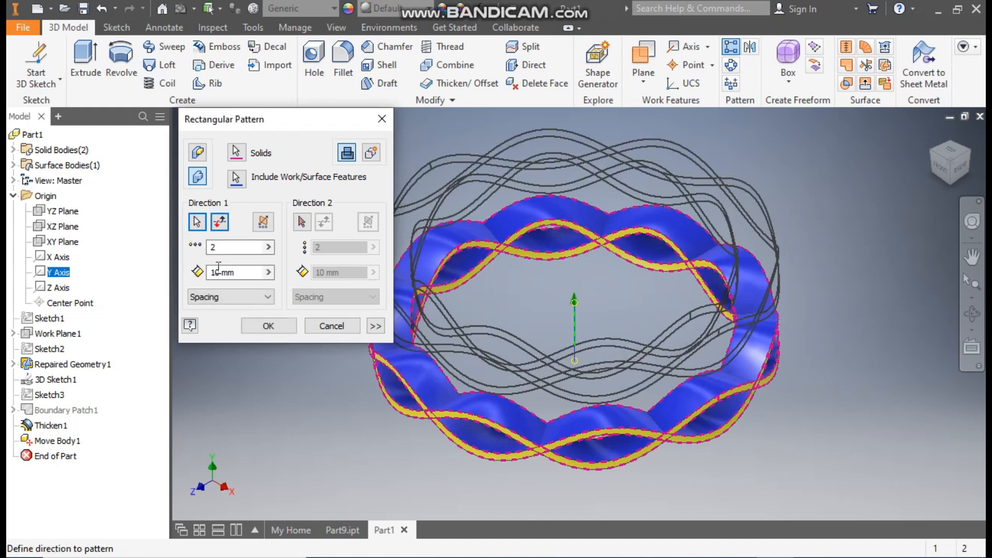
Create the solids pattern with 15 occurrences at 5.5 mm spacing, checking the preview from the front.
{"action": "left_click", "coordinate": [939, 175]}
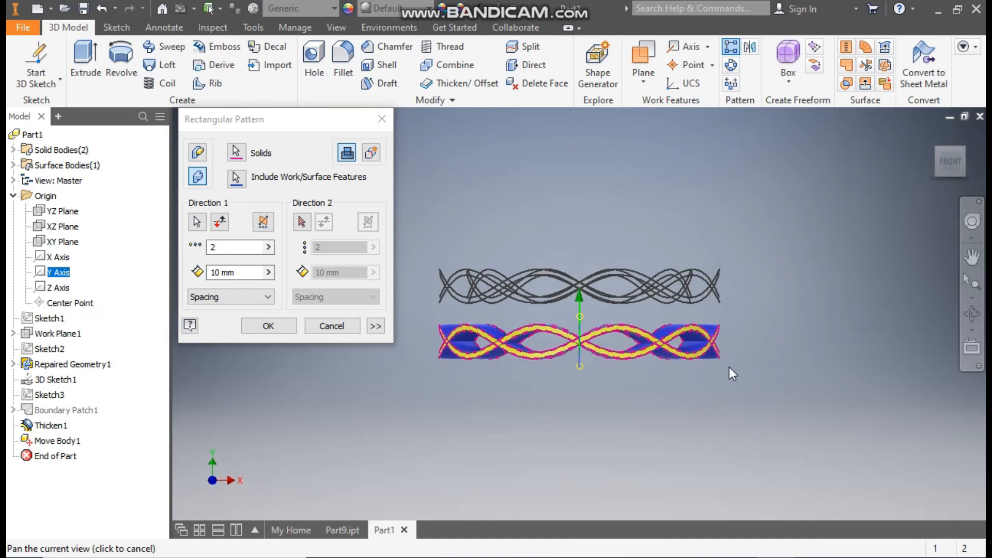
{"action": "double_click", "coordinate": [221, 251]}
{"action": "type", "text": "15"}
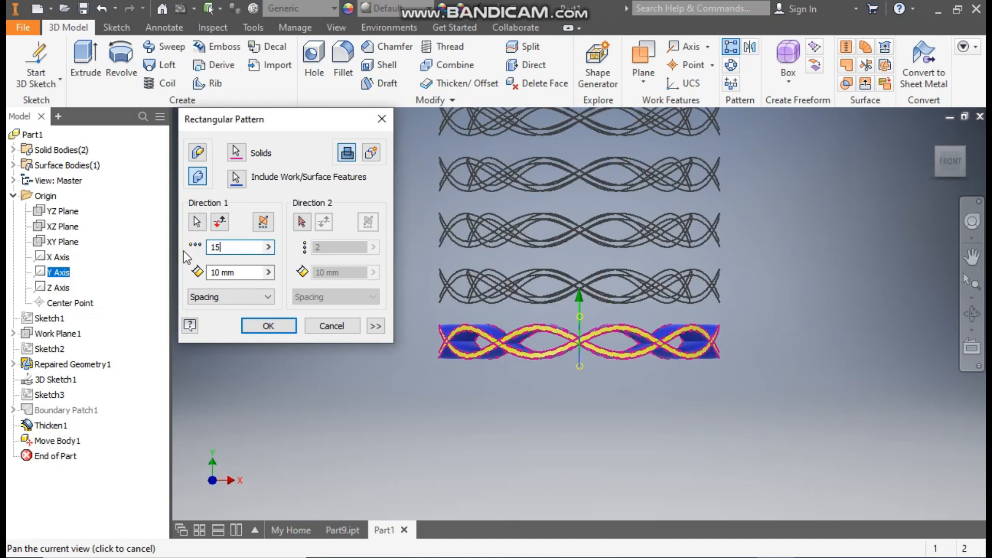
{"action": "double_click", "coordinate": [242, 273]}
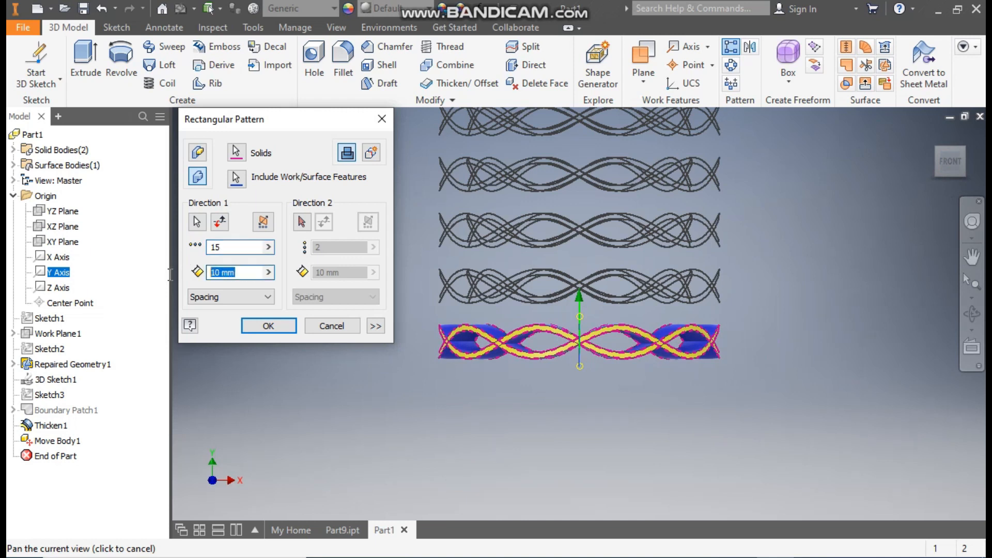
{"action": "type", "text": "5.5"}
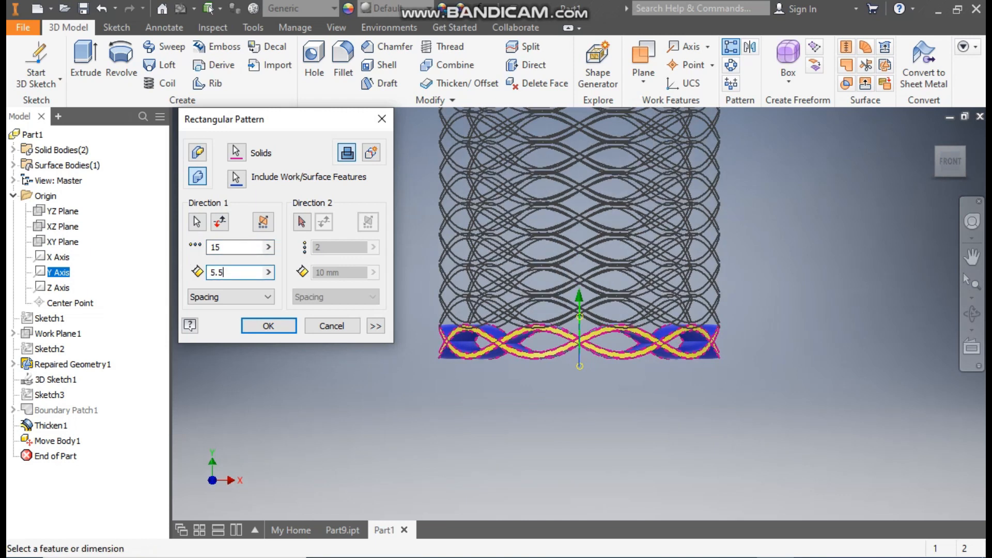
{"action": "middle_click_drag", "start_coordinate": [718, 397], "coordinate": [669, 450]}
{"action": "scroll", "coordinate": [734, 445], "scroll_direction": "up", "scroll_amount": 2}
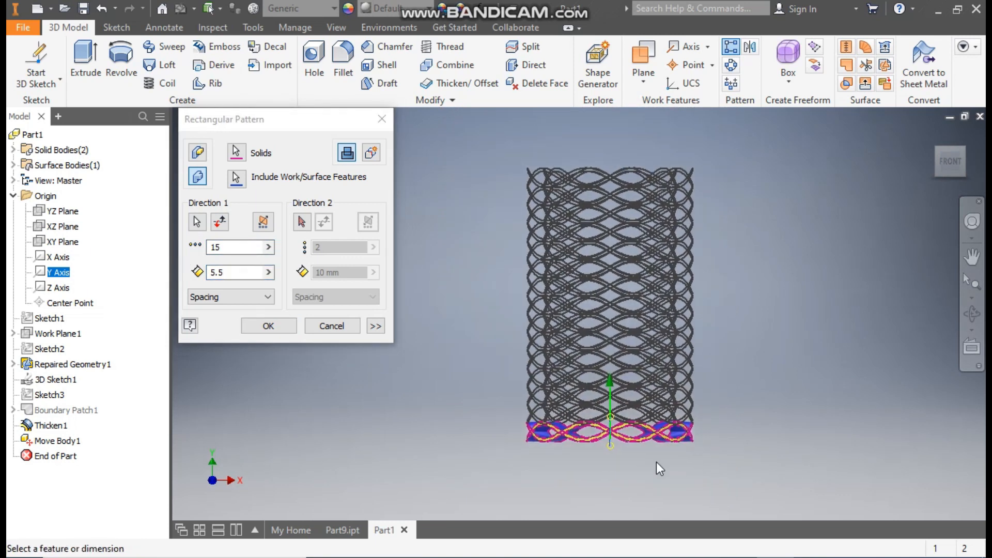
{"action": "left_click", "coordinate": [274, 324]}
{"action": "left_click", "coordinate": [269, 326]}
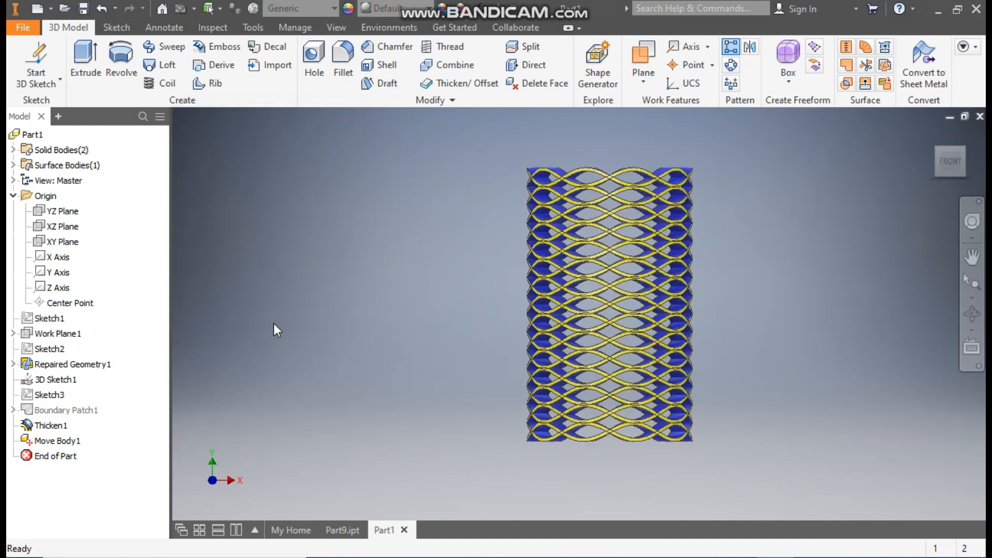
Restore the home view and frame the whole patterned cylinder for inspection.
{"action": "left_click", "coordinate": [932, 135]}
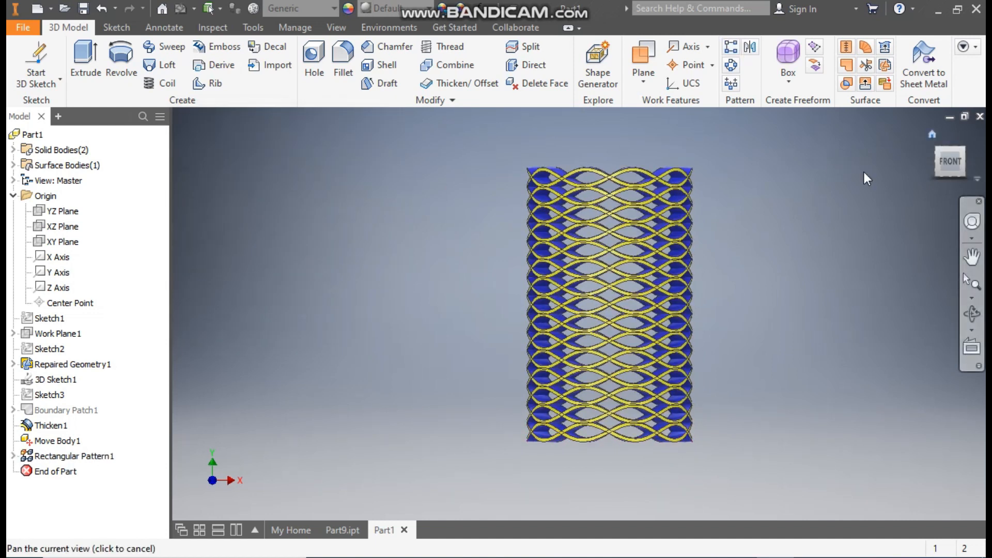
{"action": "scroll", "coordinate": [538, 254], "scroll_direction": "down", "scroll_amount": 1}
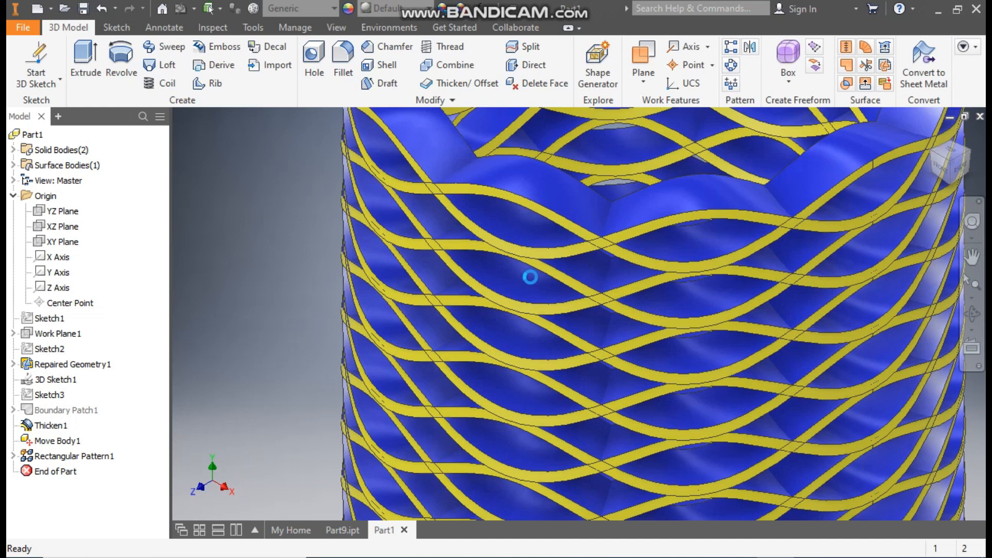
{"action": "scroll", "coordinate": [560, 305], "scroll_direction": "up", "scroll_amount": 4}
{"action": "scroll", "coordinate": [598, 244], "scroll_direction": "down", "scroll_amount": 2}
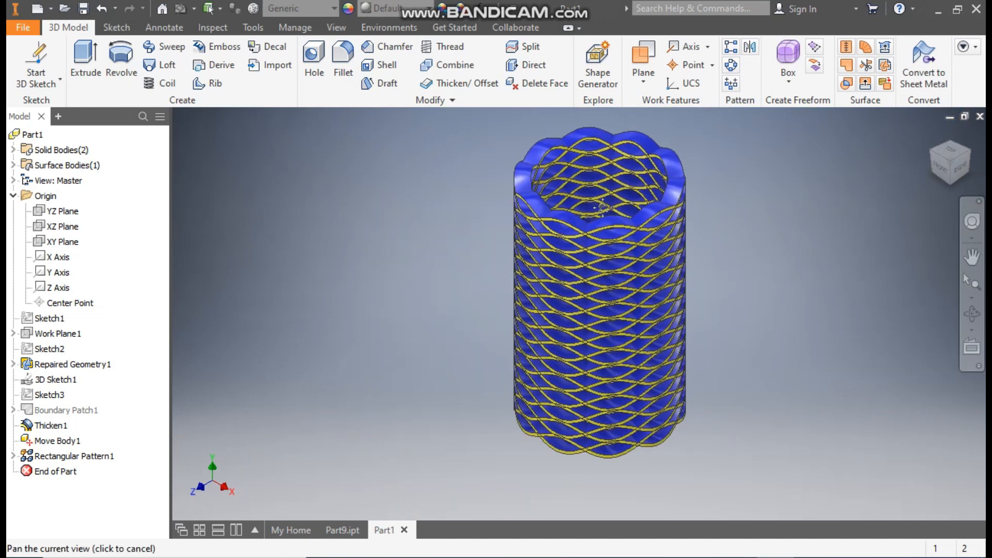